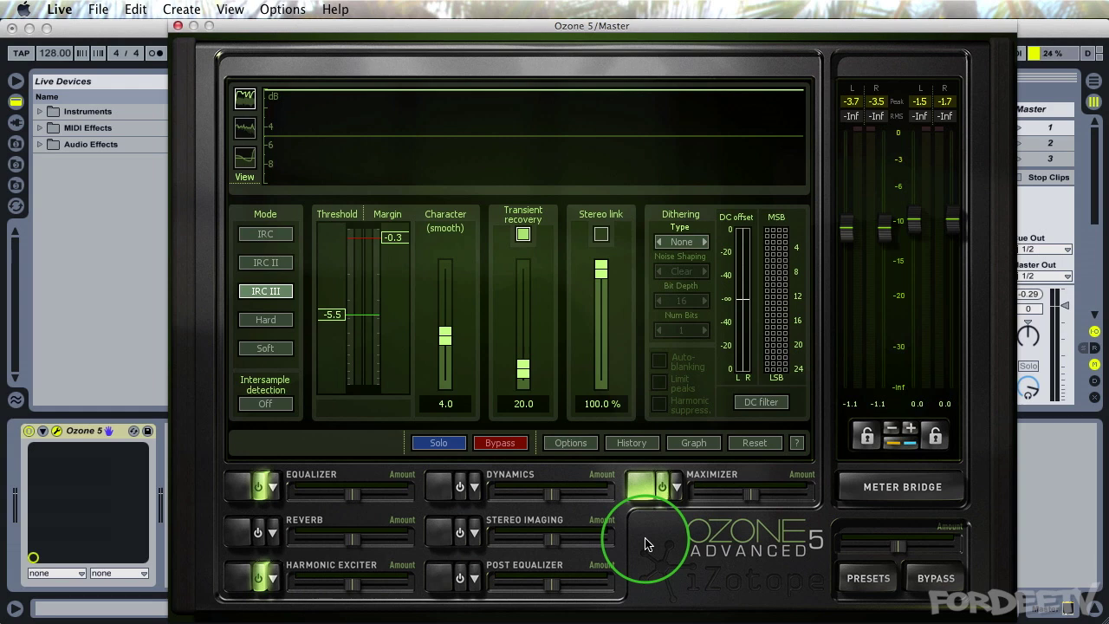
- Play the track briefly, and turn off the Maximizer module in favour of an enabled Reverb module
key(space)
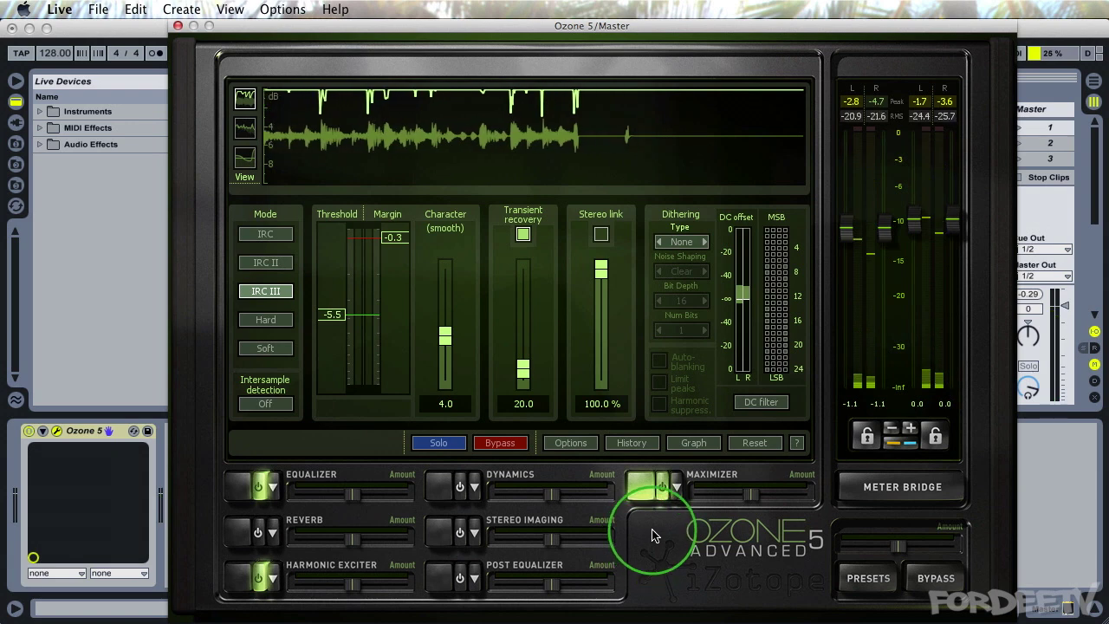
click(663, 486)
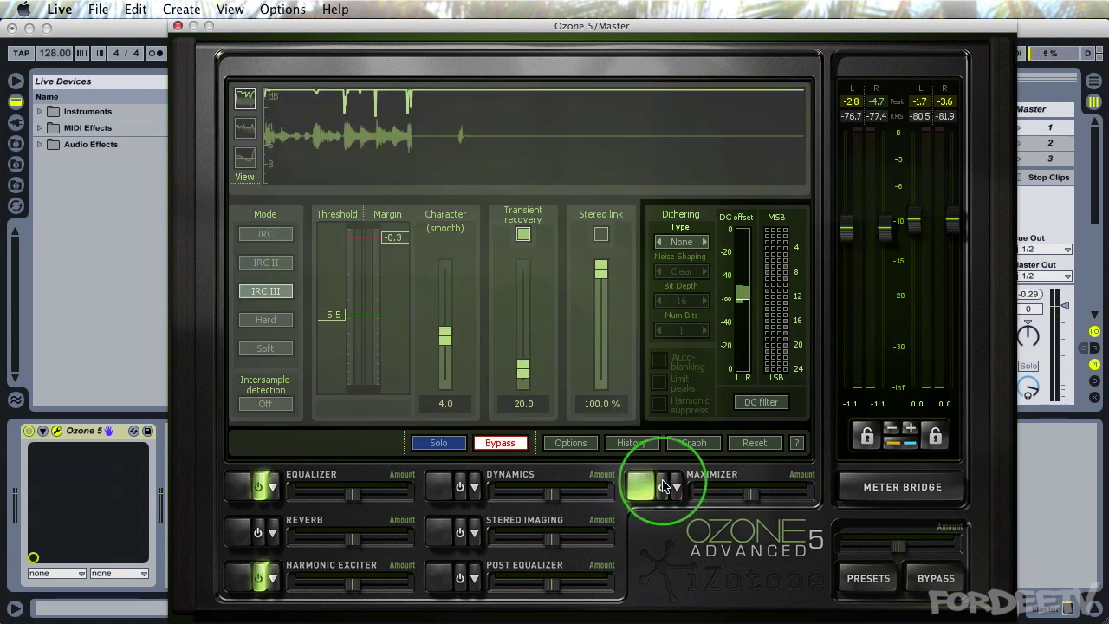
click(239, 533)
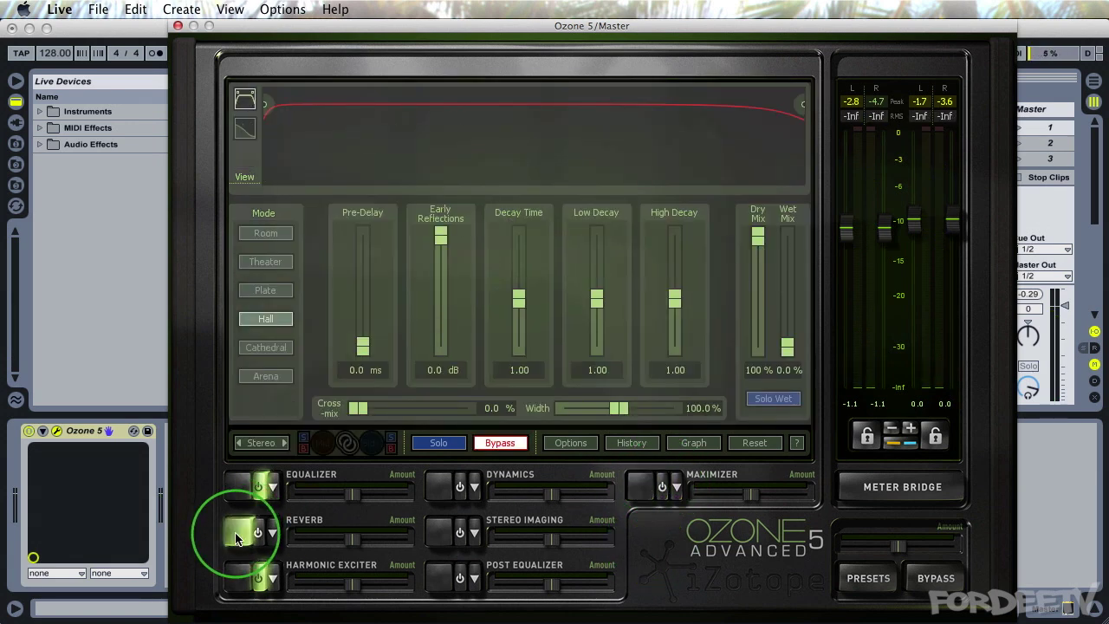
click(499, 443)
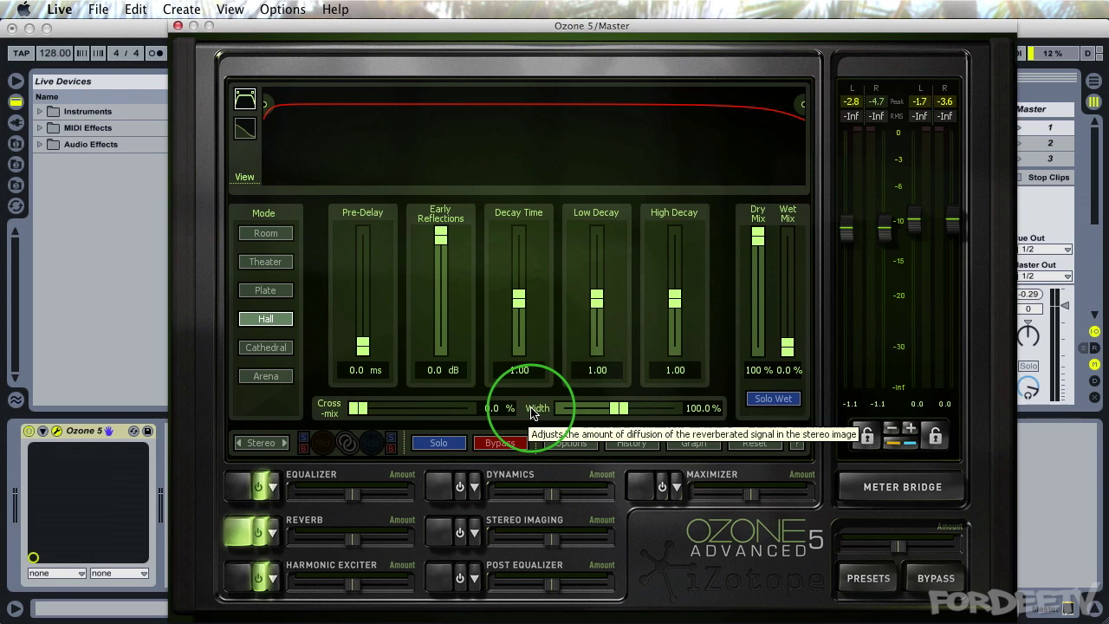
- Switch the Reverb module to Mid/Side processing, try the channel link and the Mid channel, and leave the Side channel selected
click(284, 443)
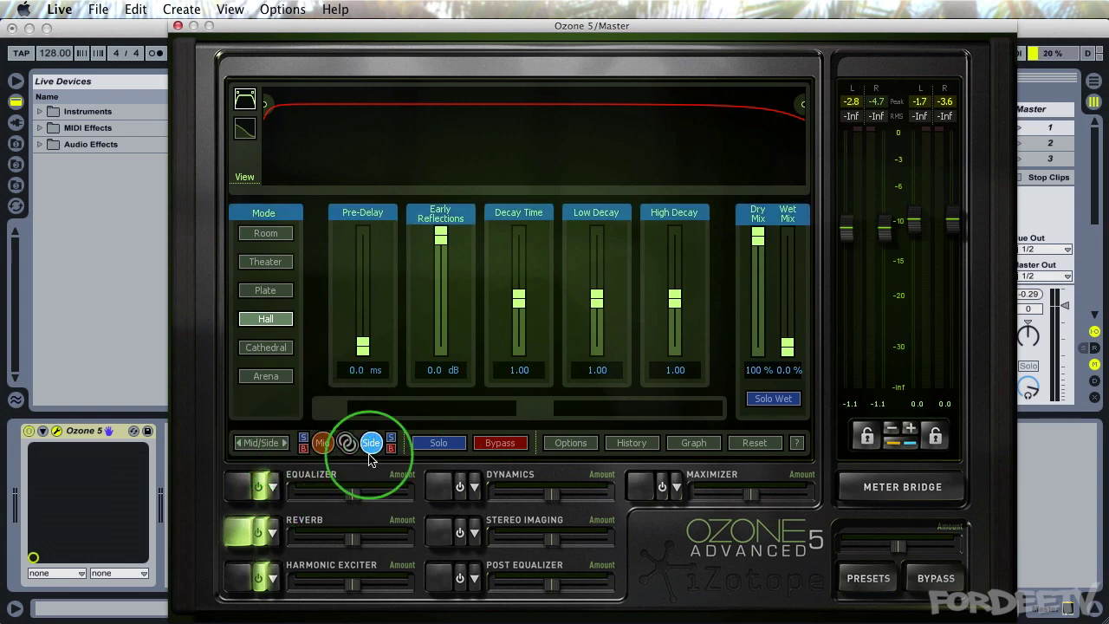
click(346, 439)
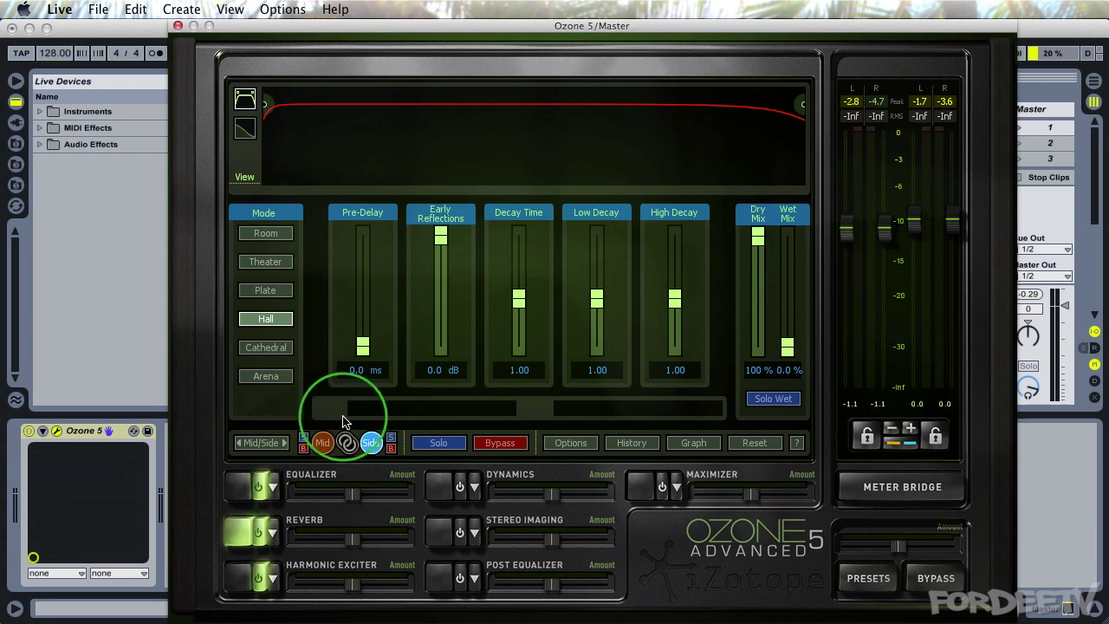
click(321, 443)
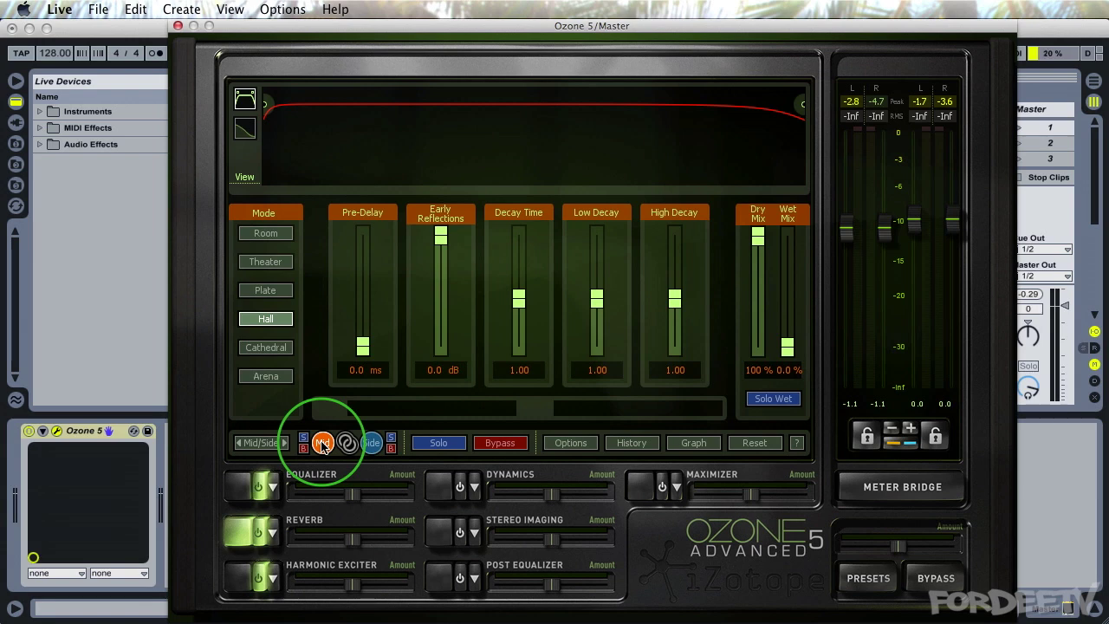
click(372, 444)
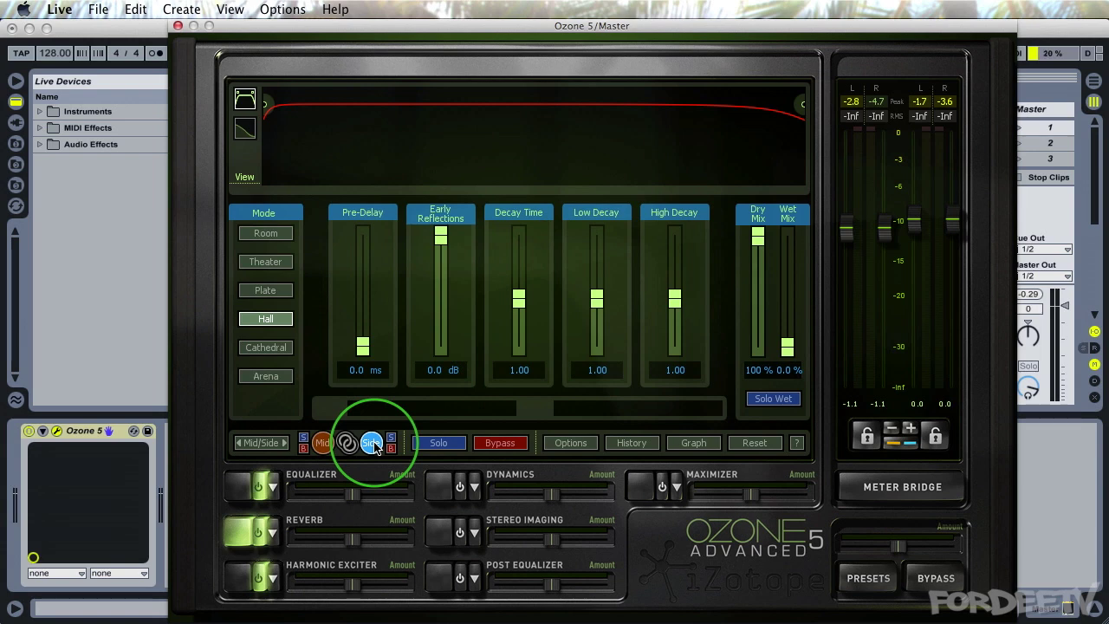
click(347, 445)
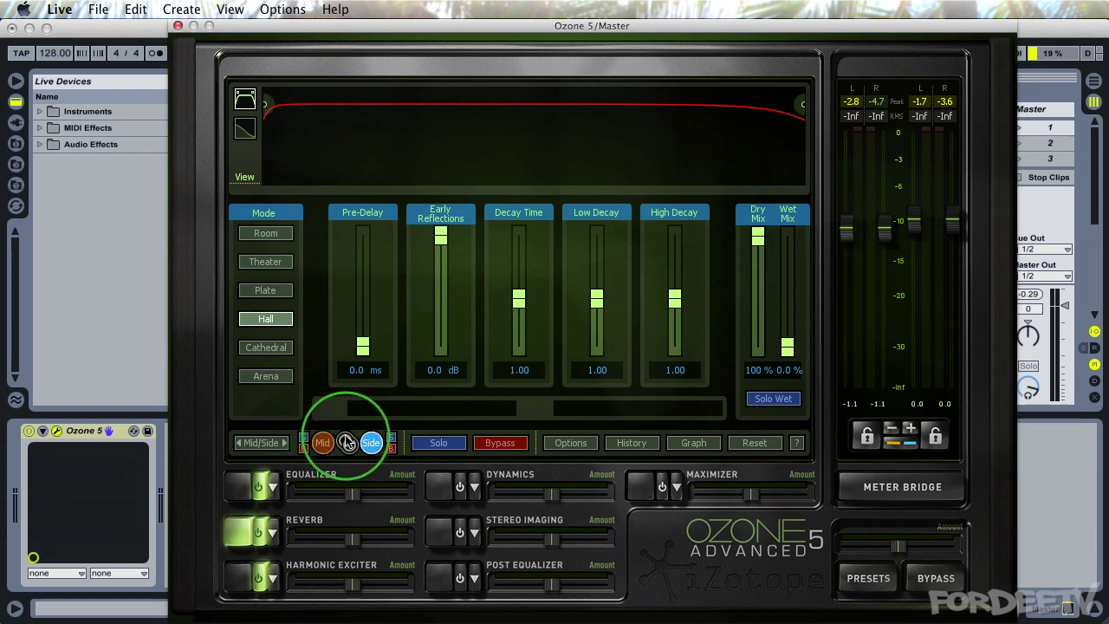
click(349, 448)
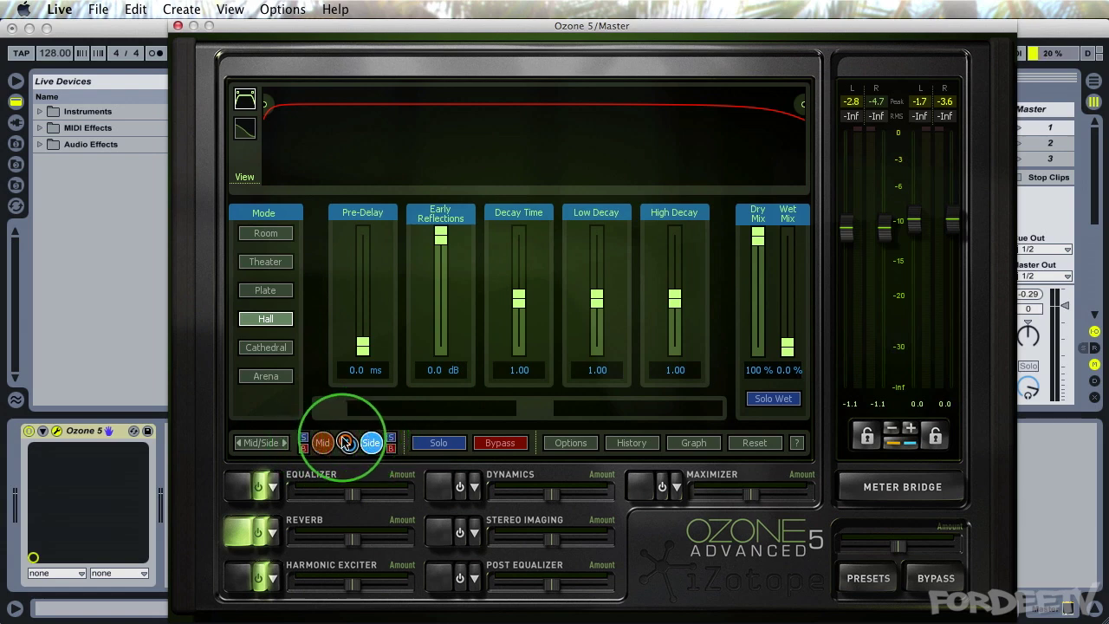
click(347, 443)
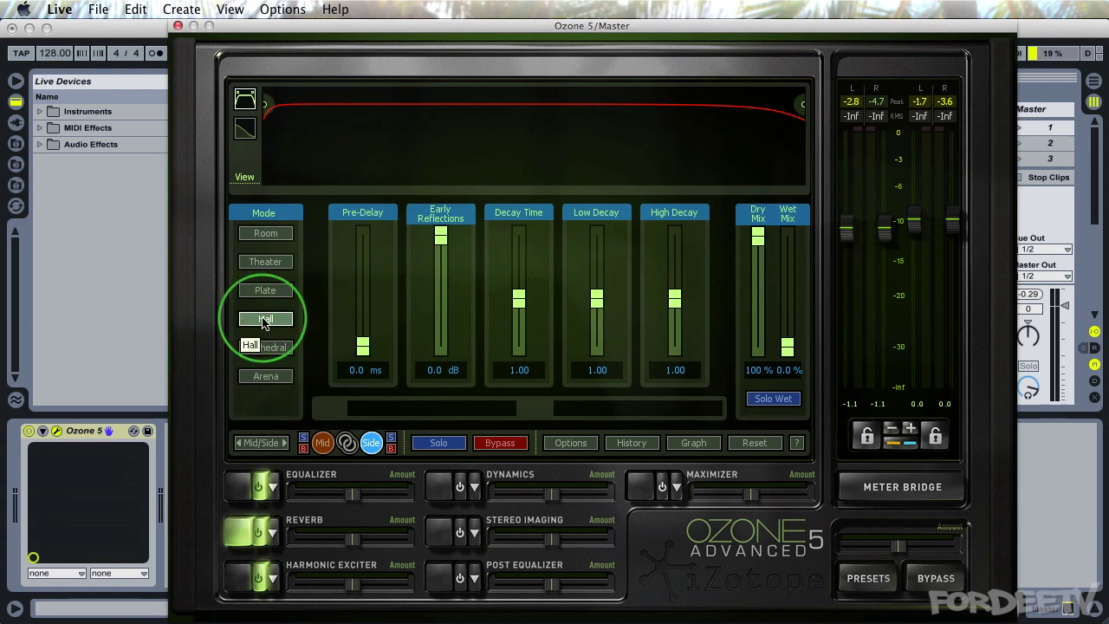
- Choose the Arena reverb mode for the Side channel and set its pre-delay to 10 ms
click(252, 379)
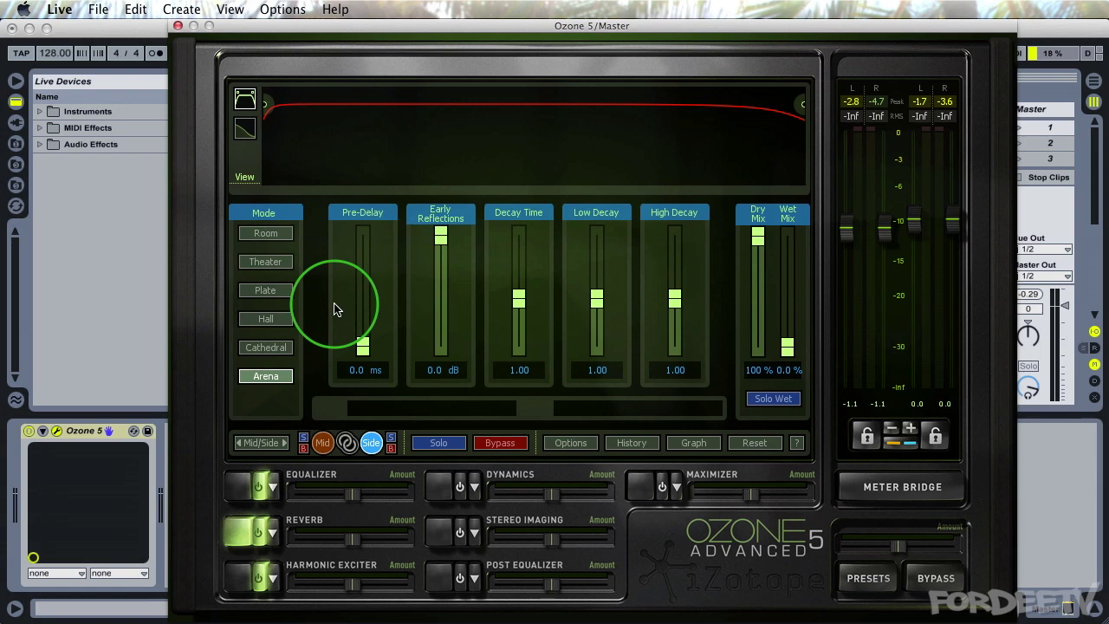
double_click(359, 370)
text(10)
key(Return)
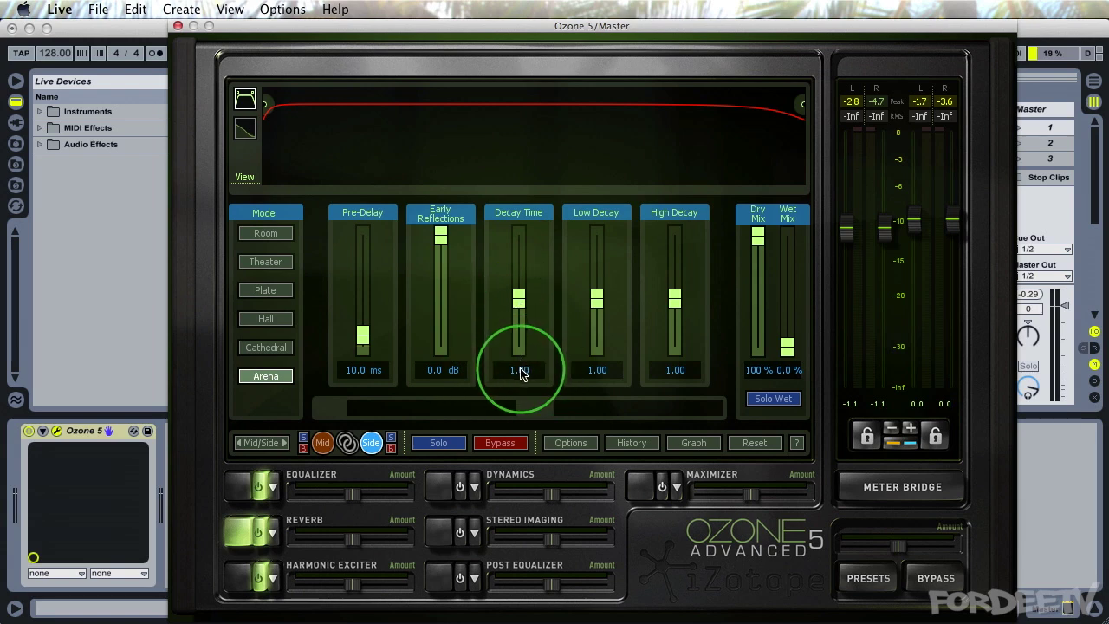
- Try the Side reverb with a decay time of 0.30 and return the decay time to 1.00
drag(516, 298, 564, 445)
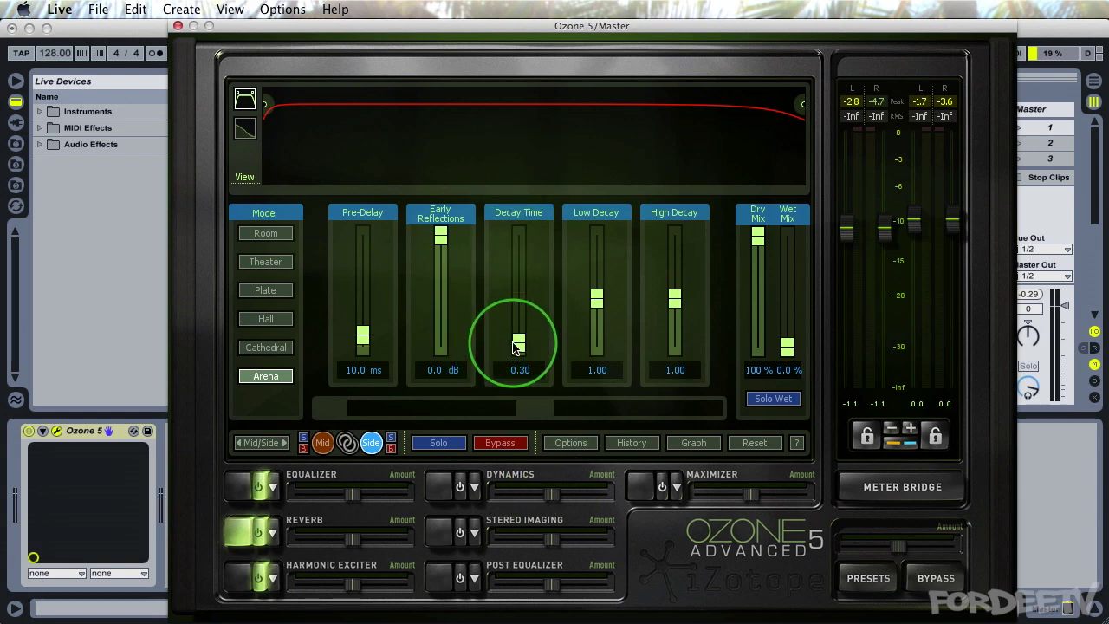
drag(515, 347, 516, 295)
click(519, 372)
text(1)
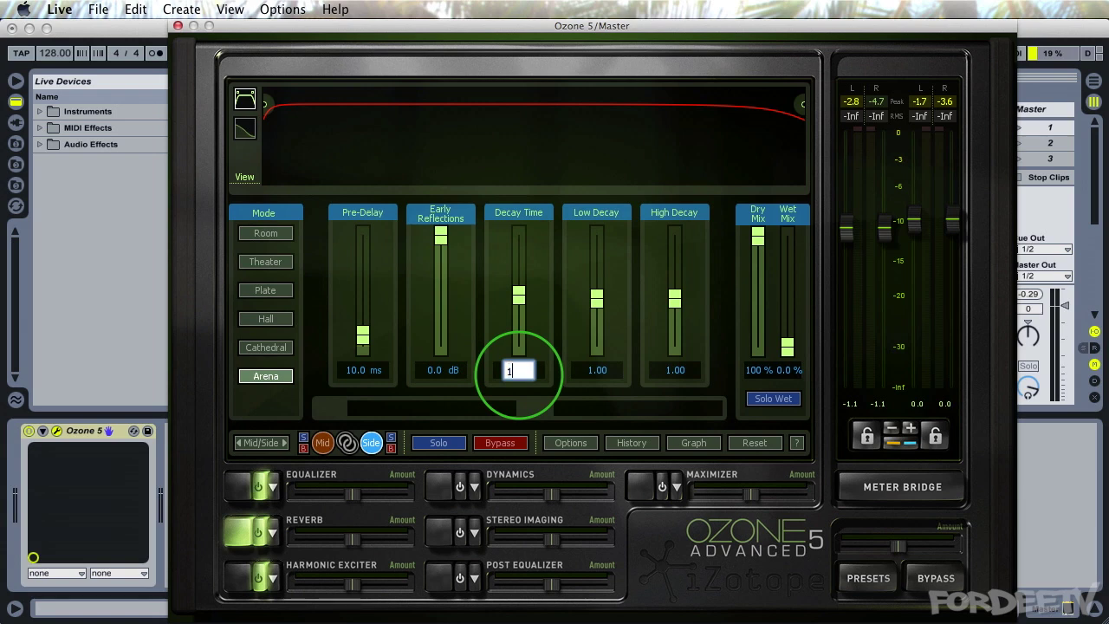
key(Return)
- Set the Side reverb's high decay to 1.25 and its low decay to 0.60
click(597, 310)
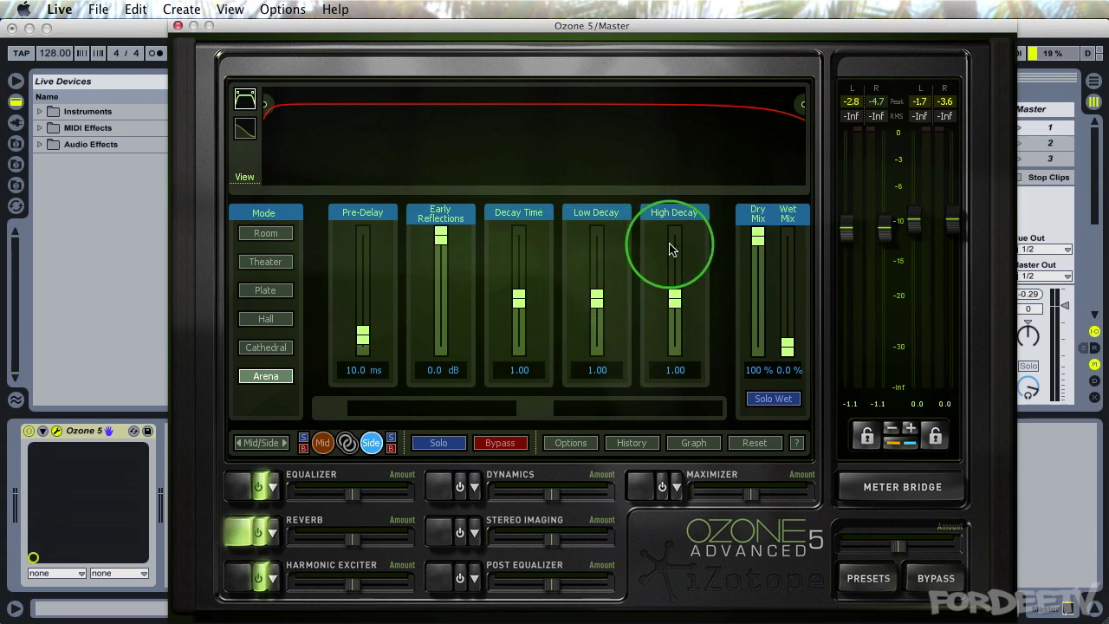
click(675, 370)
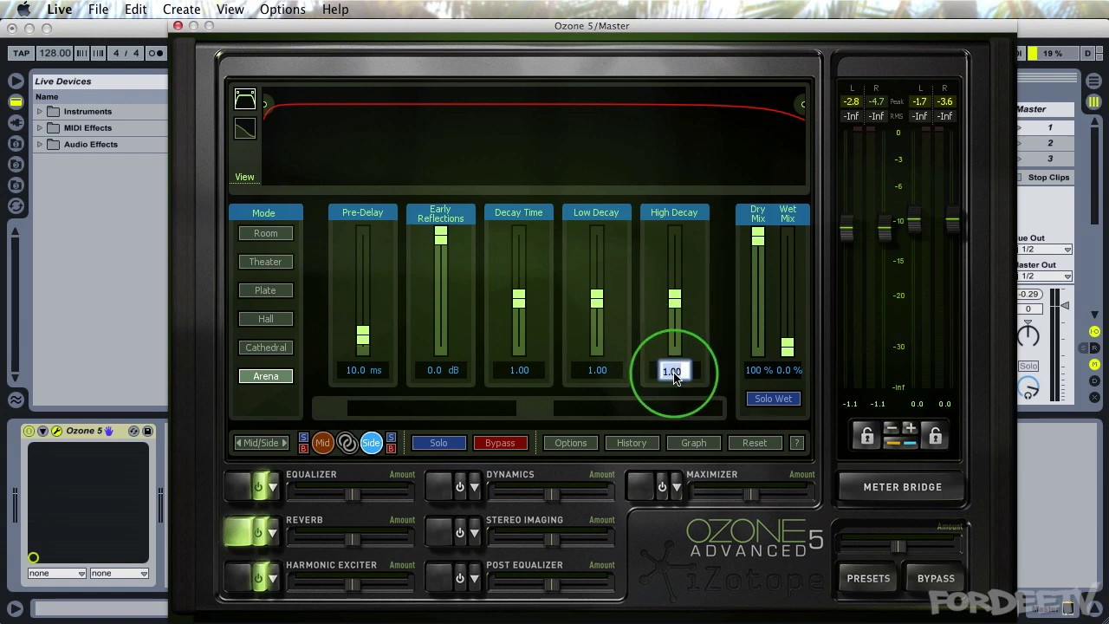
text(1.25)
key(Return)
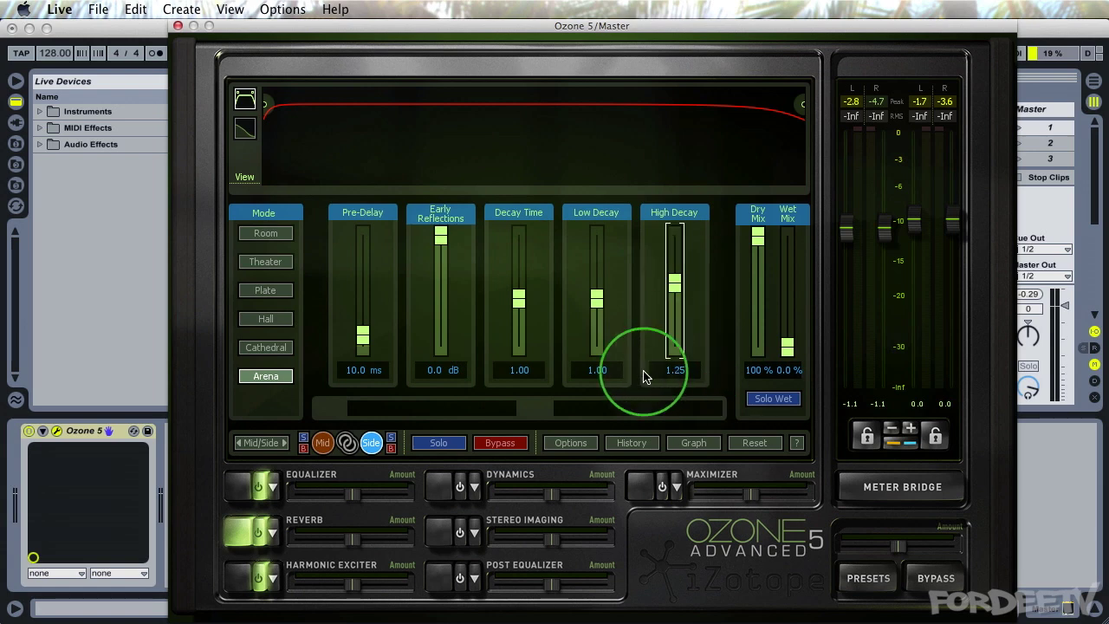
click(596, 371)
text(.6)
key(Return)
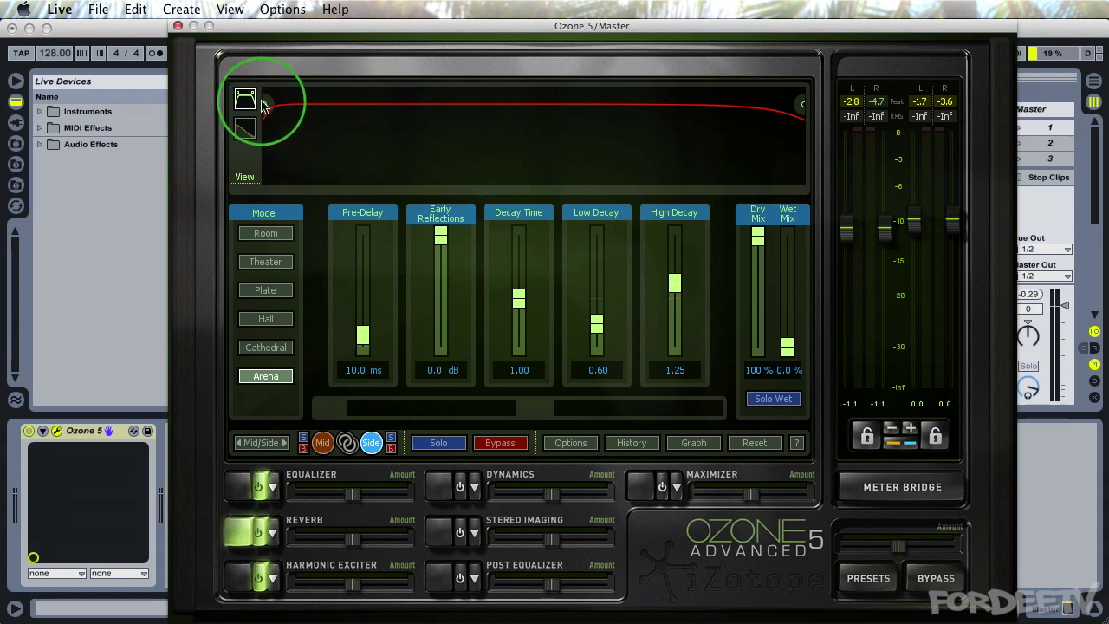
- Narrow the reverb's cutoff filter to about 247 Hz at the low end and about 7450 Hz at the high end
drag(264, 105, 376, 122)
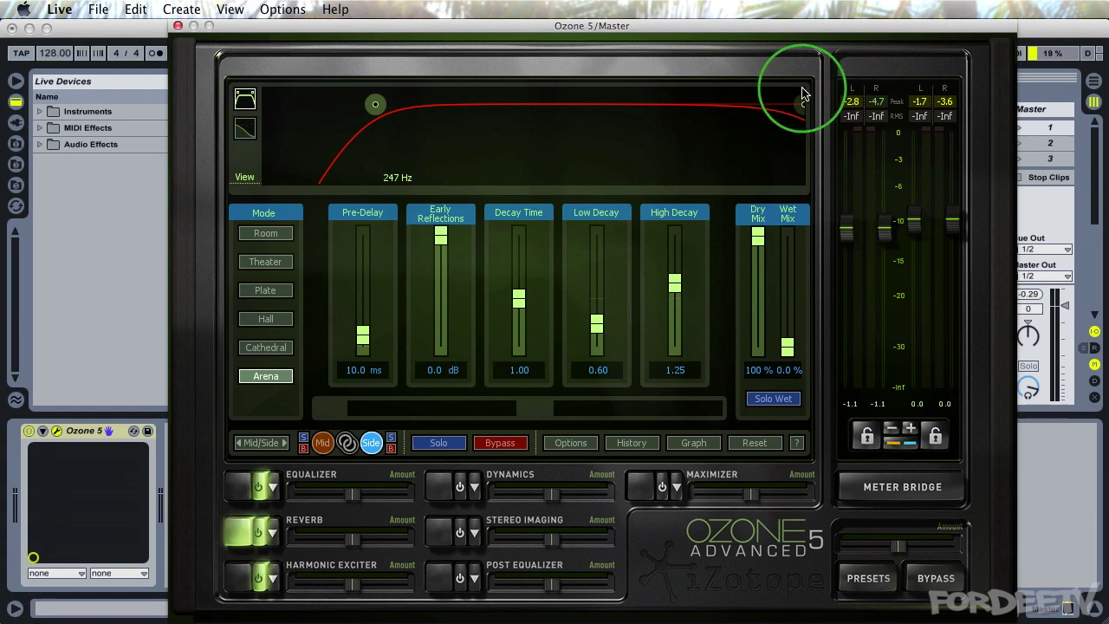
drag(802, 102, 701, 113)
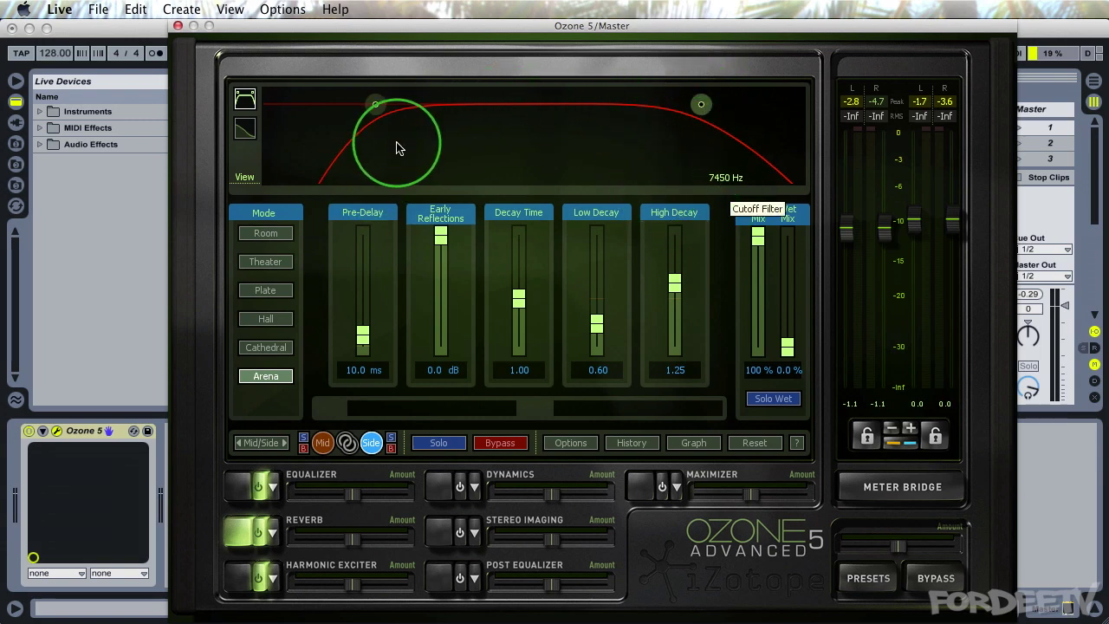
- Show the reverb decay graph, try extreme pre-delay and decay time settings, and restore them to 10 ms and 1.00
click(247, 131)
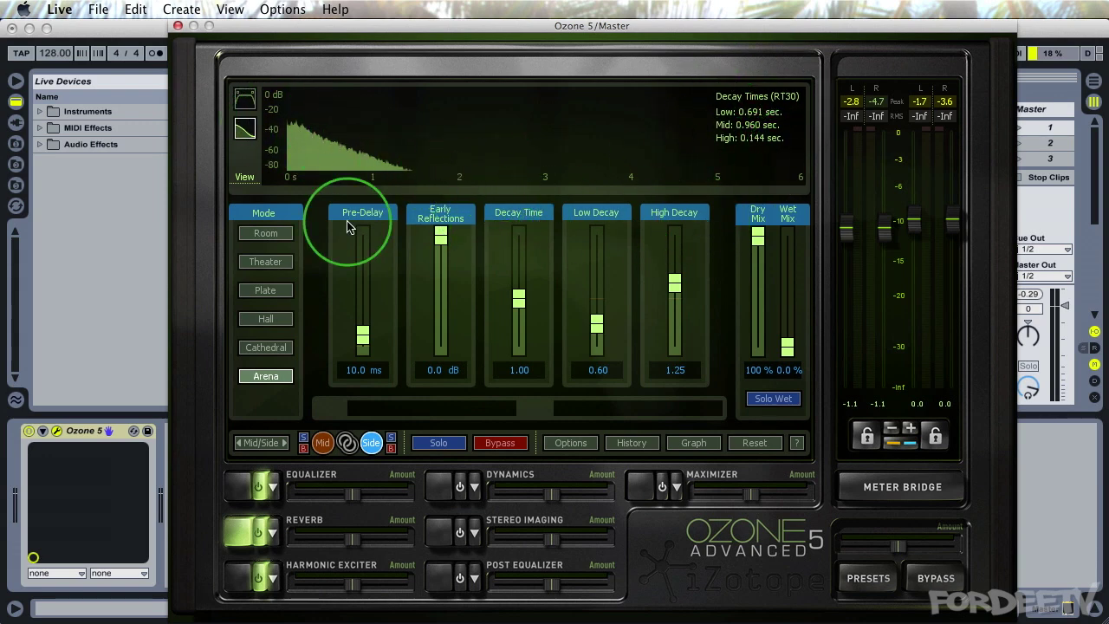
drag(364, 333, 366, 149)
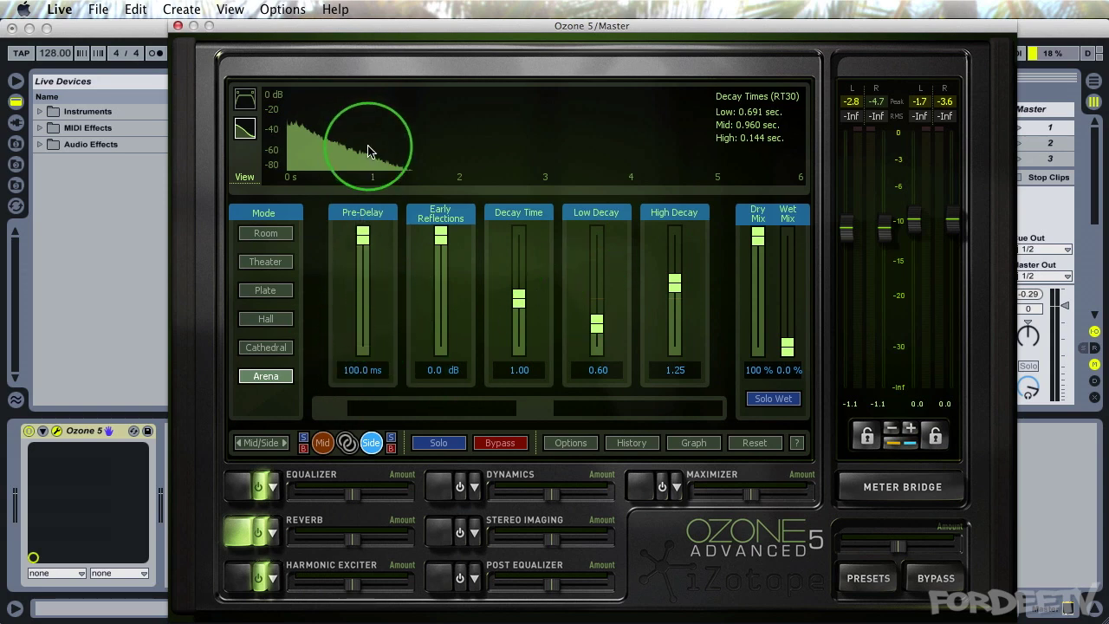
drag(358, 223, 408, 540)
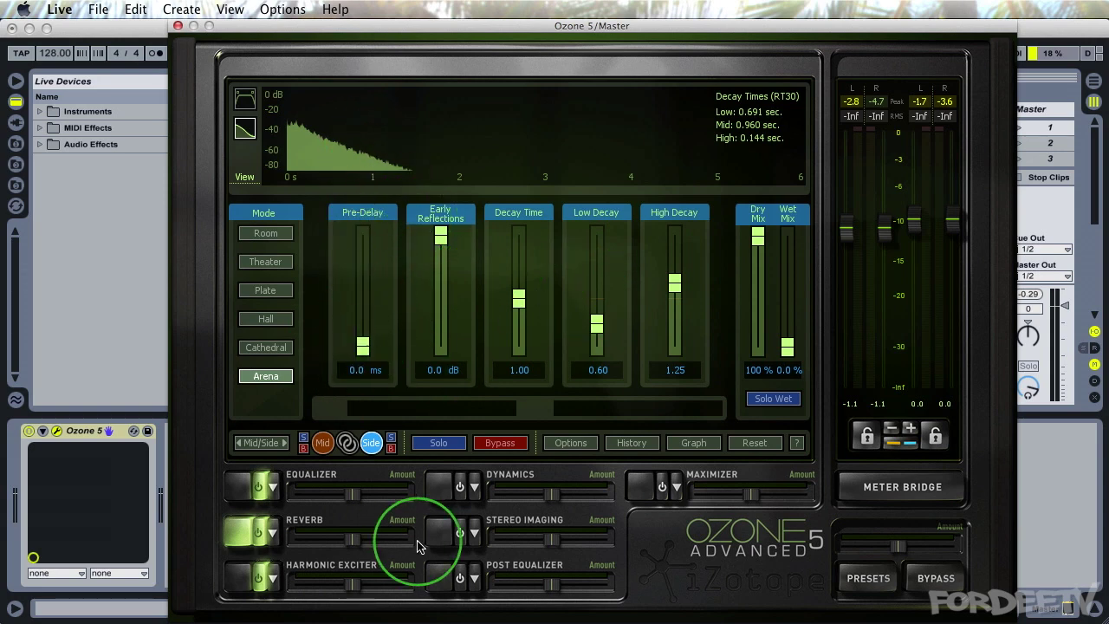
click(359, 373)
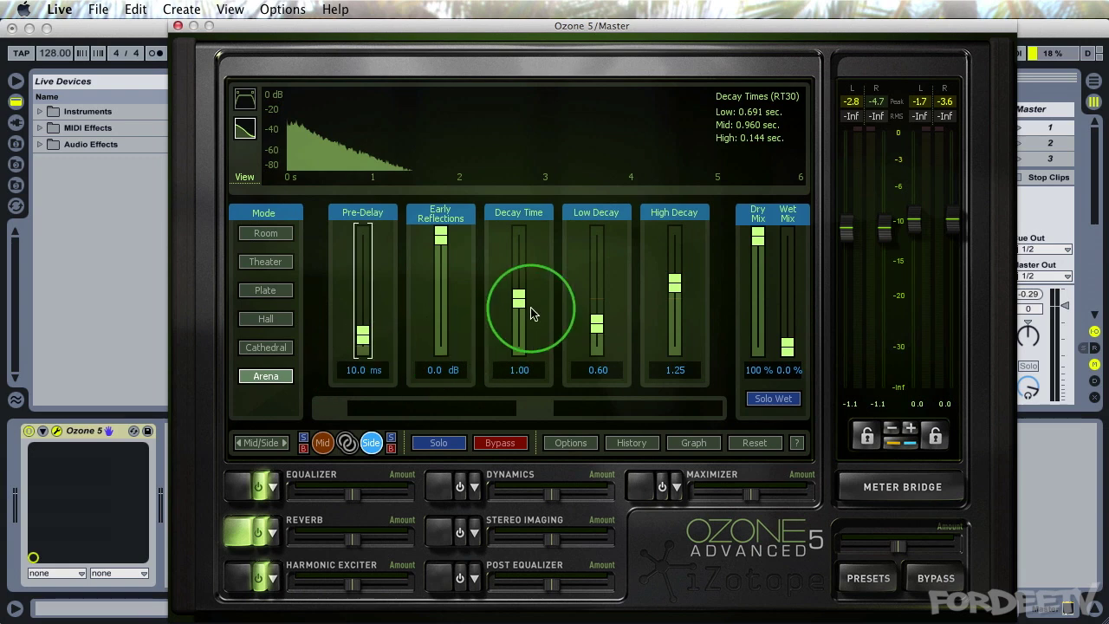
drag(531, 308, 520, 212)
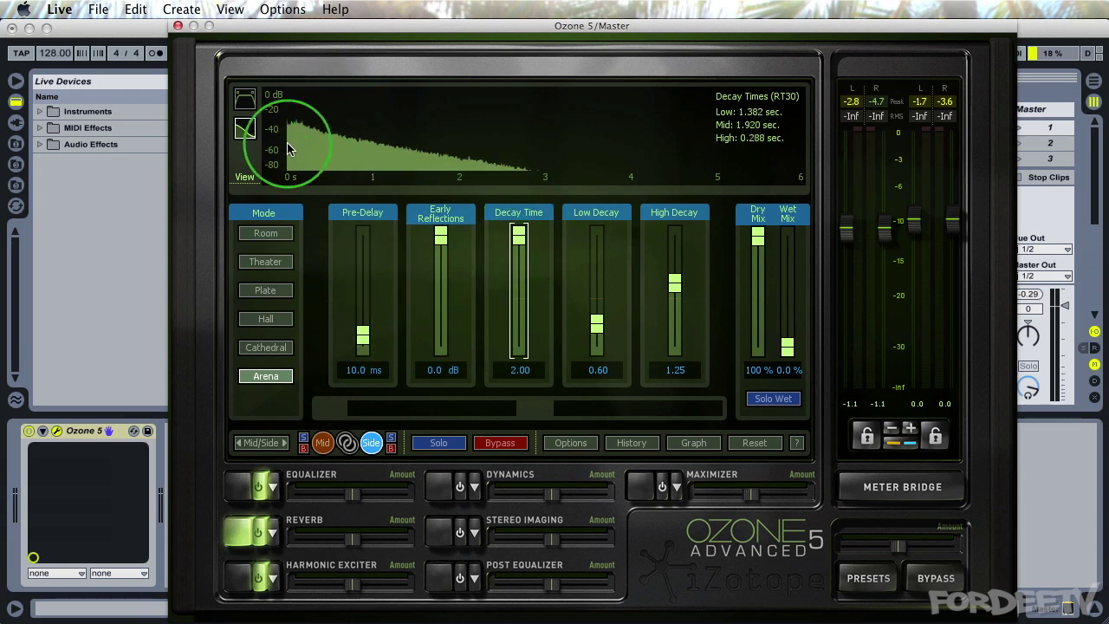
click(517, 371)
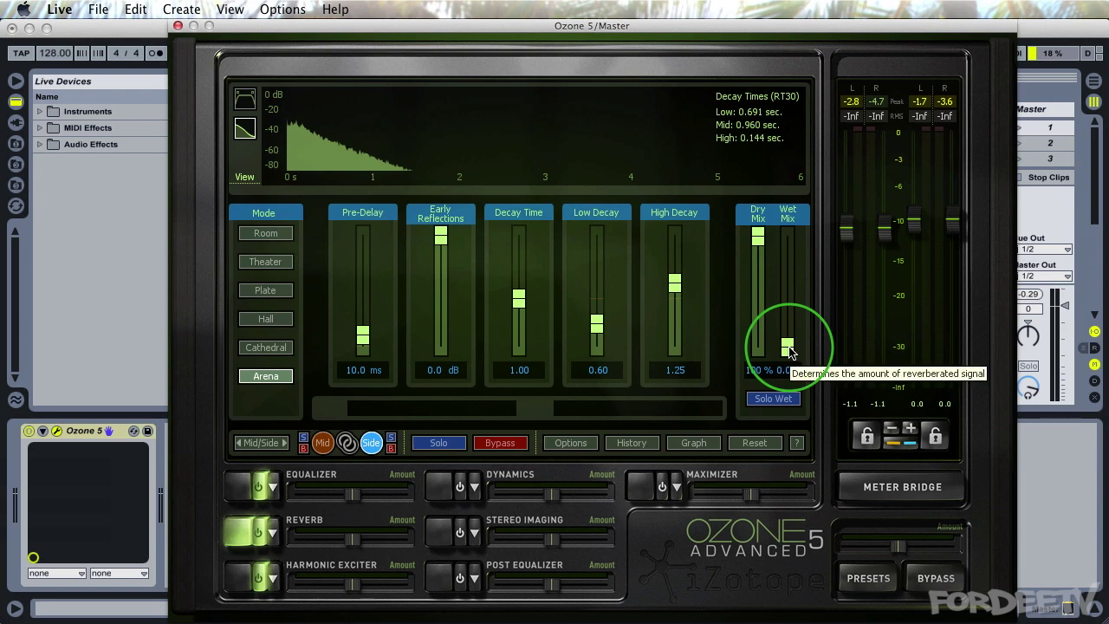
- Raise the Side reverb's wet mix to 100% and solo the wet signal to audition the reverb alone
drag(785, 331, 801, 130)
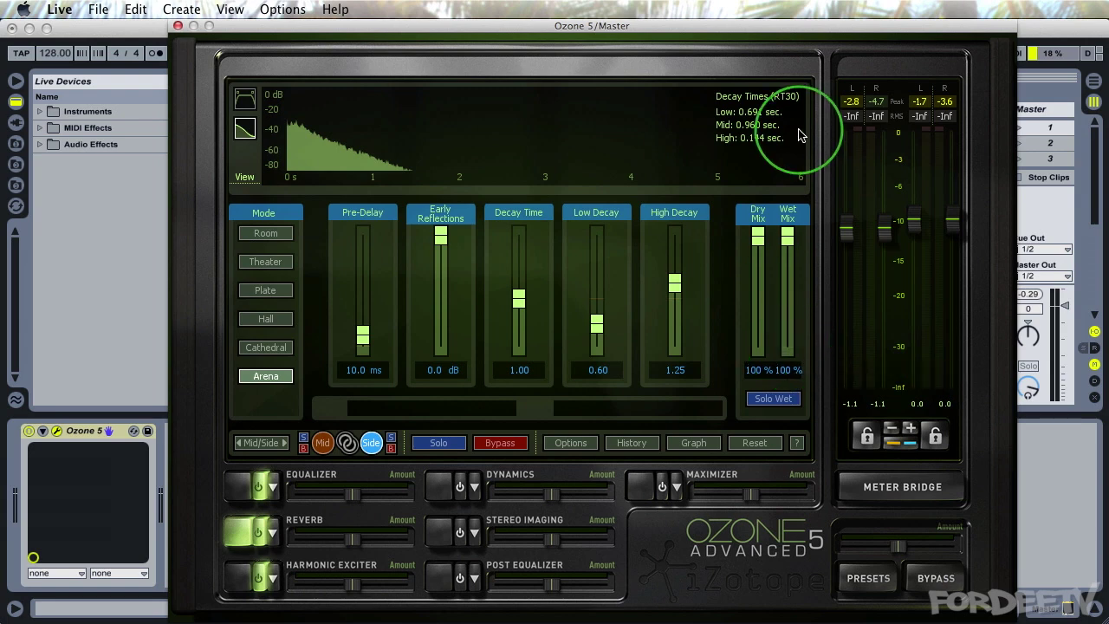
click(773, 400)
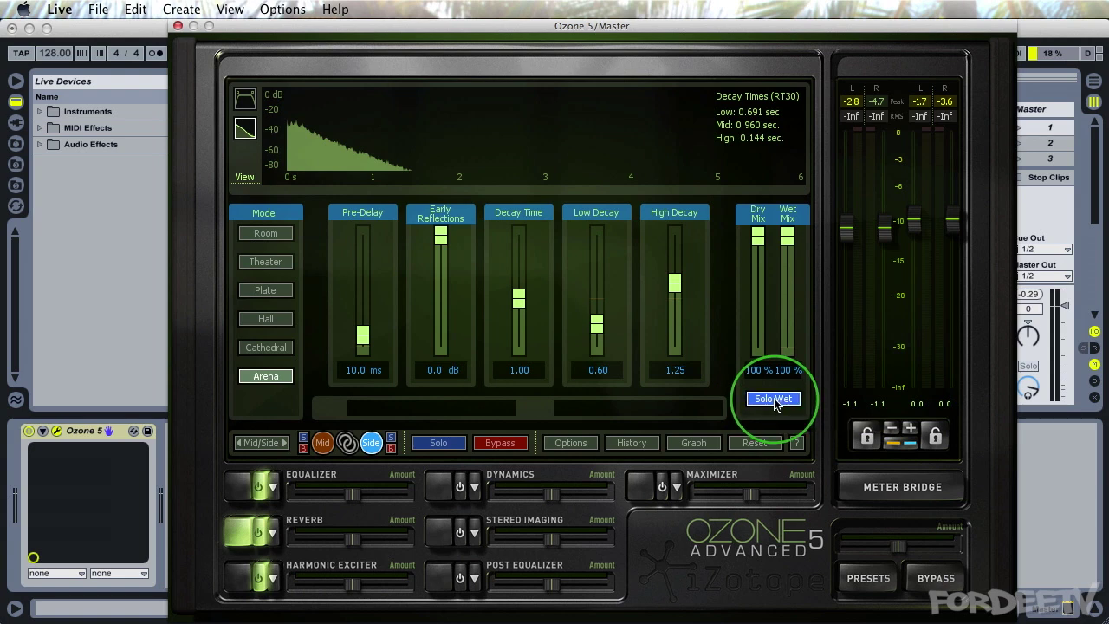
click(774, 400)
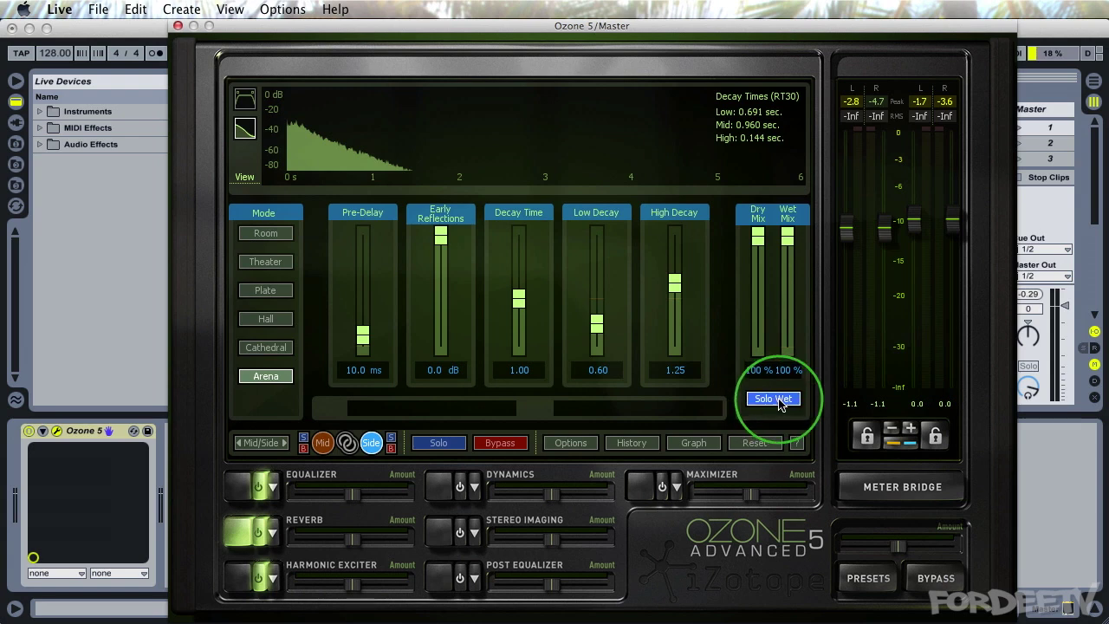
click(777, 401)
click(777, 401)
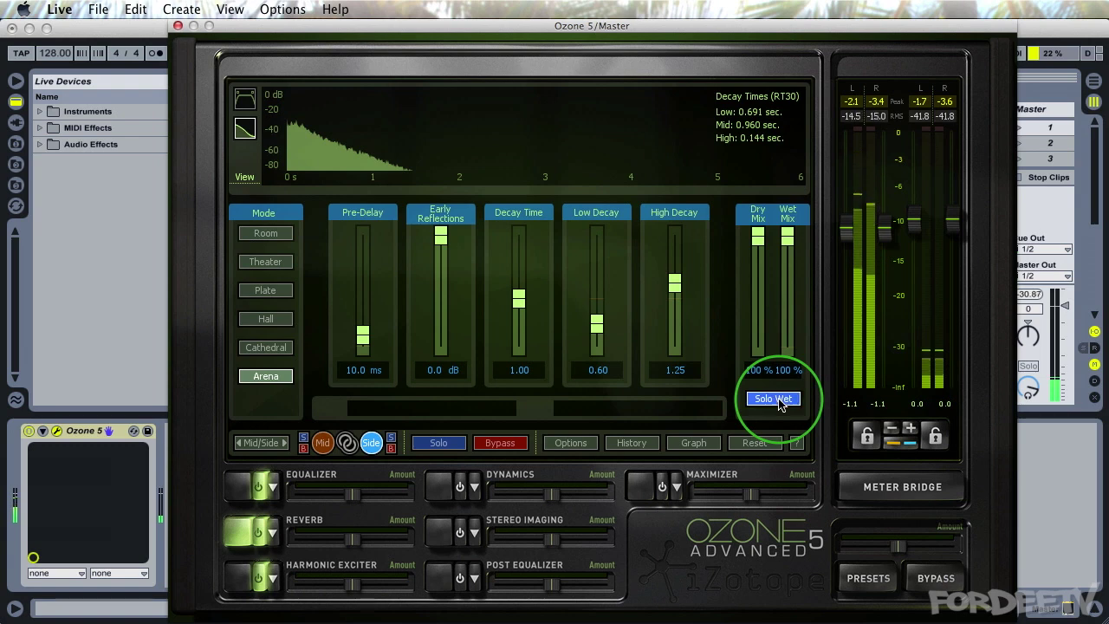
click(777, 400)
click(777, 400)
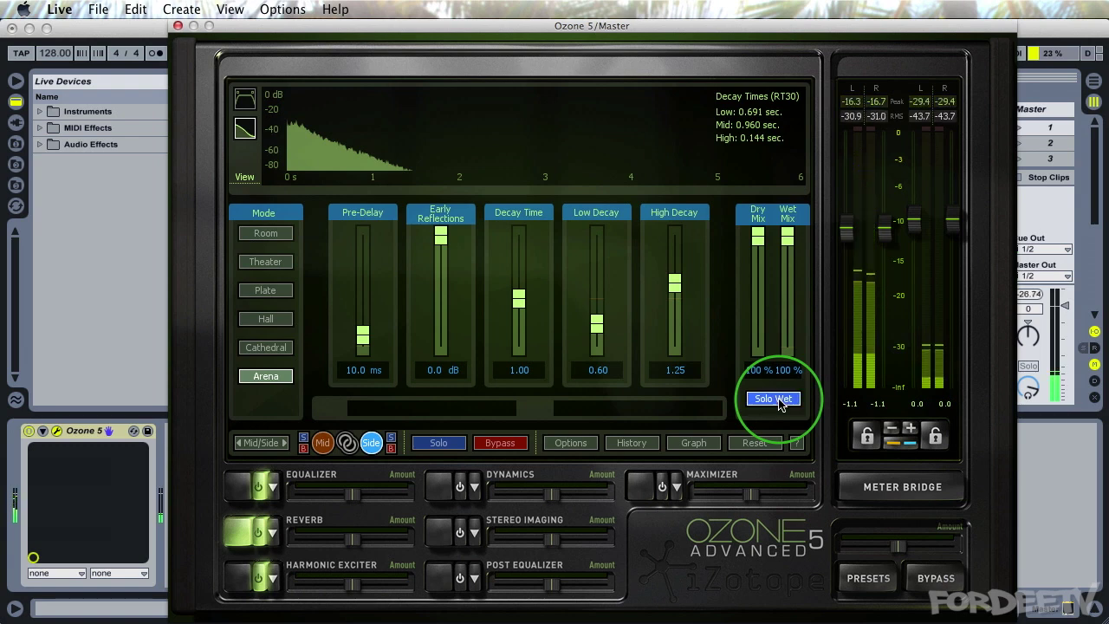
click(778, 402)
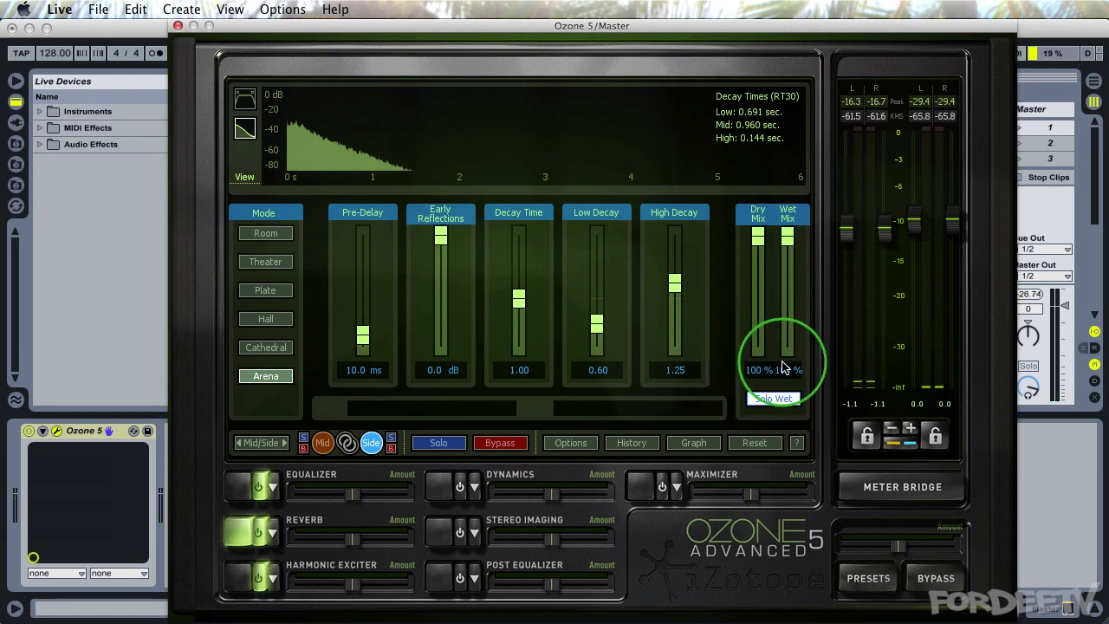
- Set the Side reverb's wet mix to 35% and audition the track with the wet signal soloed
click(778, 369)
text(35)
key(Return)
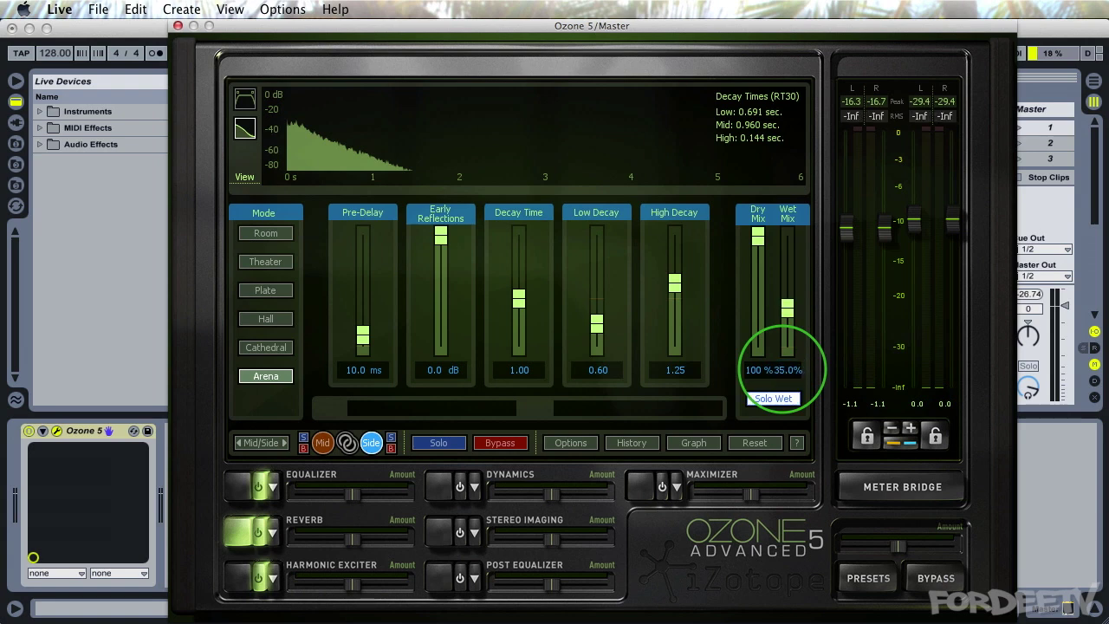
click(773, 399)
click(773, 399)
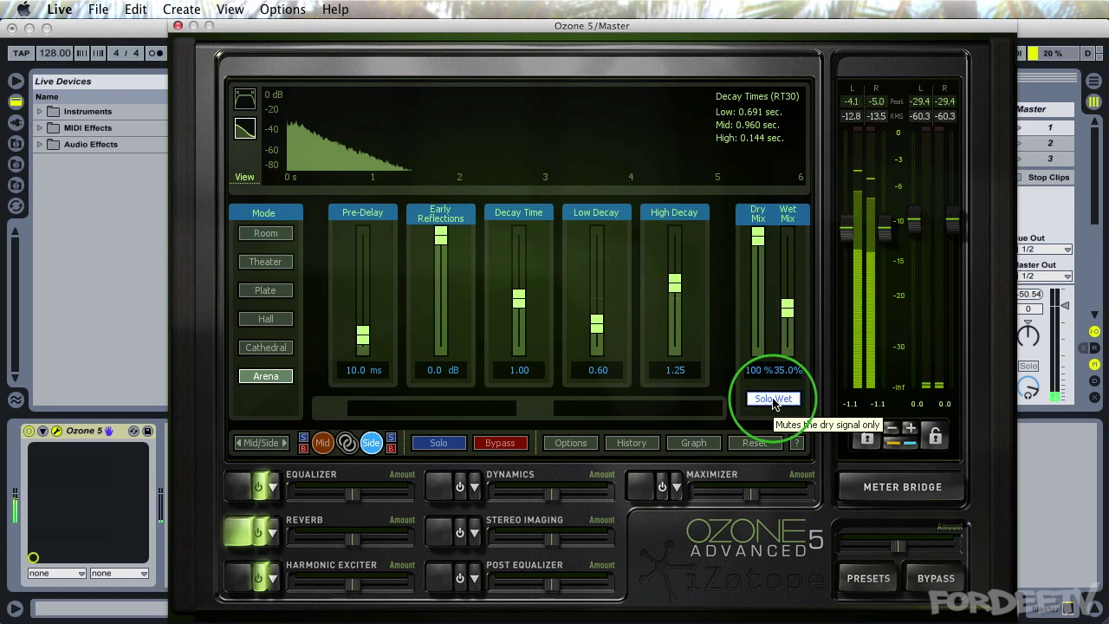
- Compare the track with the Side reverb's wet signal soloed and unsoloed, leaving Solo Wet off
click(772, 399)
click(773, 399)
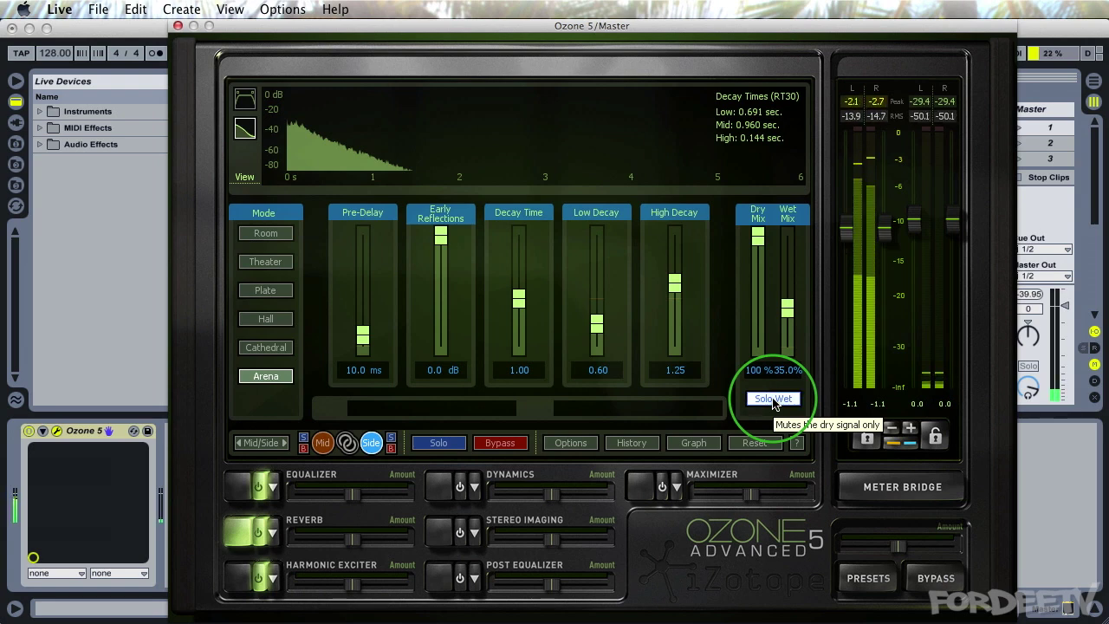
click(774, 399)
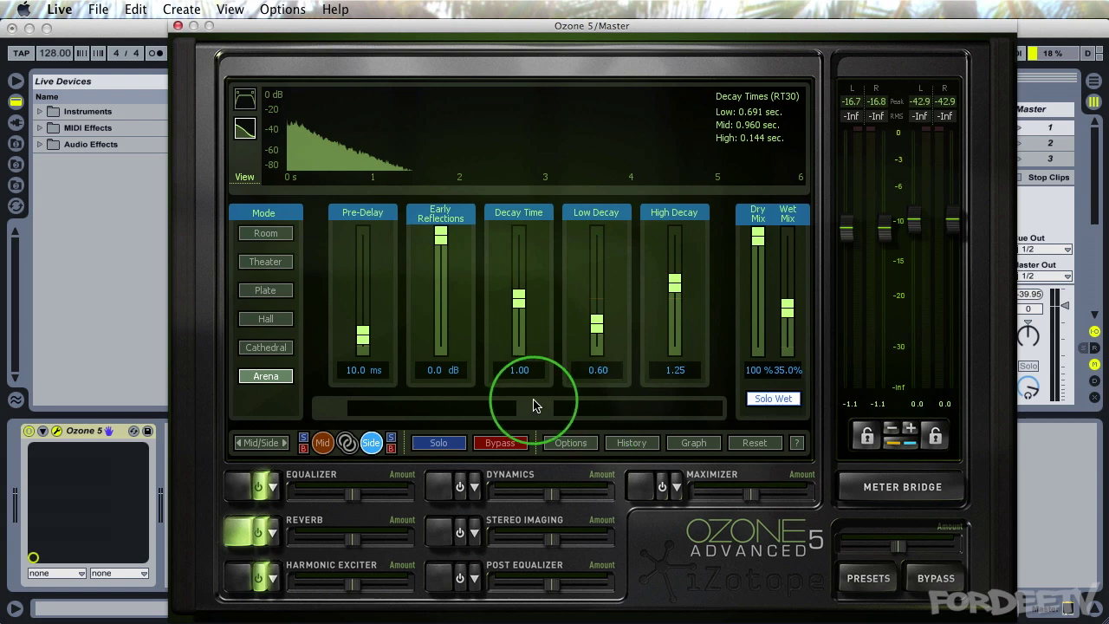
click(763, 399)
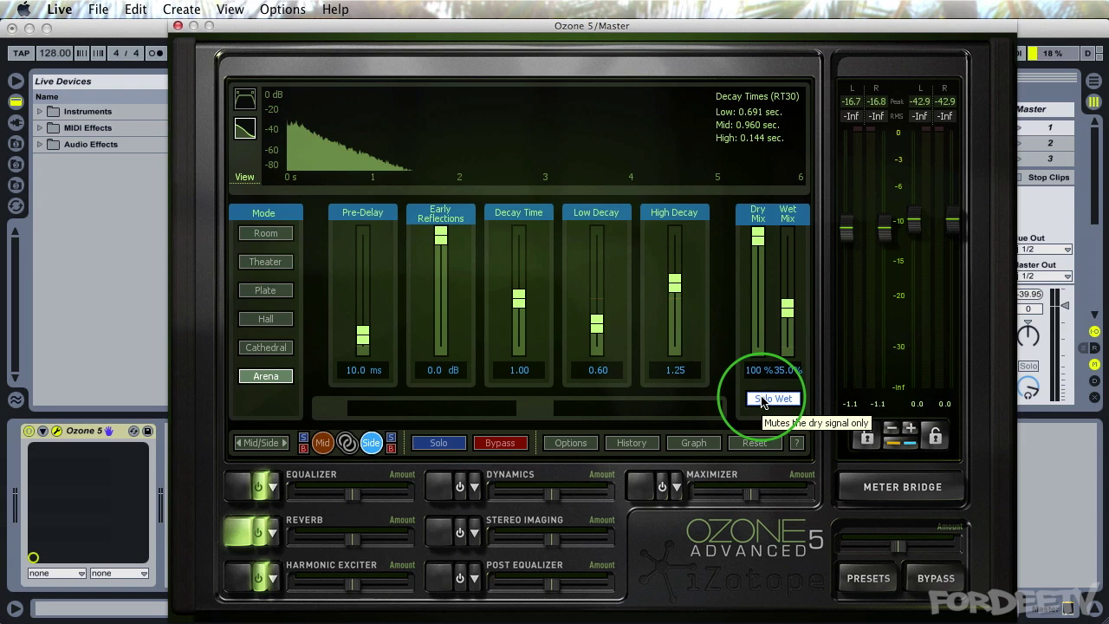
click(761, 400)
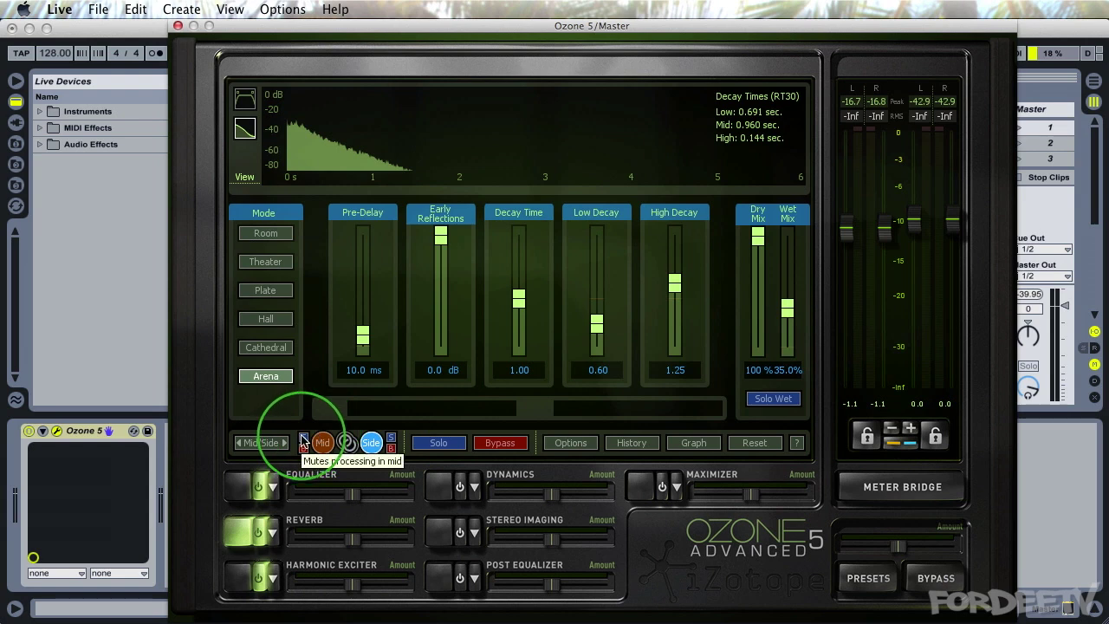
- Disable the general option for soloing the side channel in mono and audition the track with the Side channel soloed
click(561, 446)
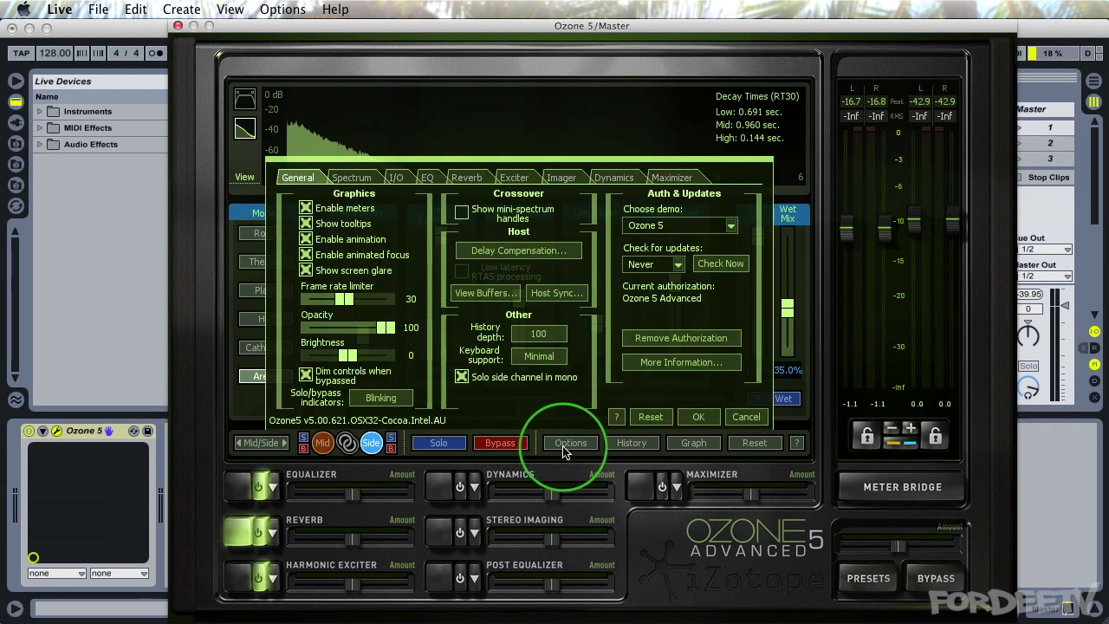
click(461, 377)
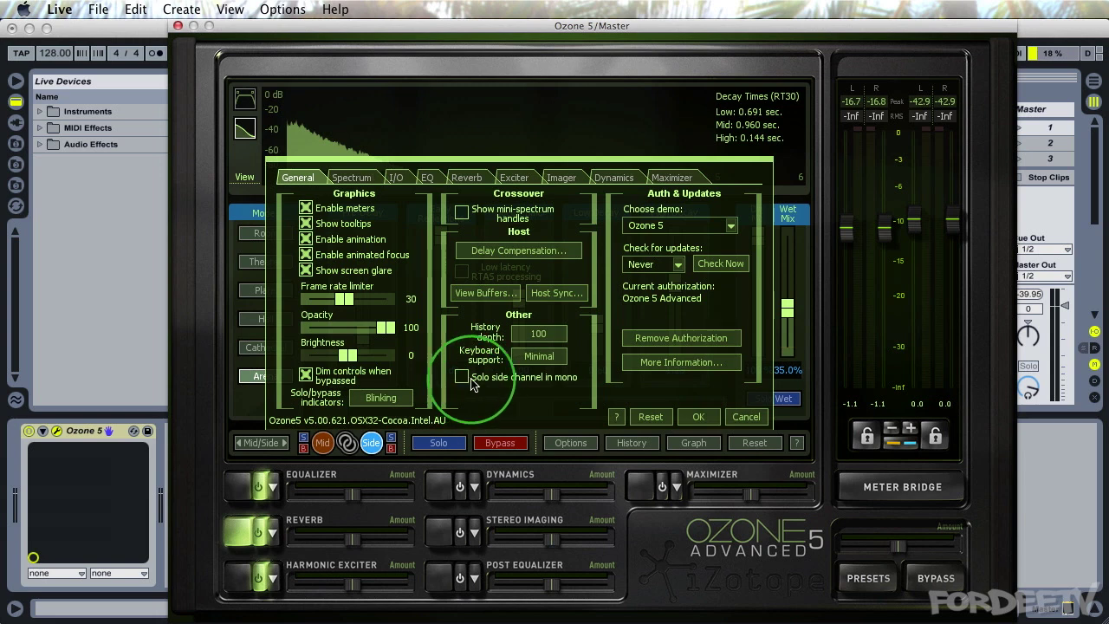
click(698, 417)
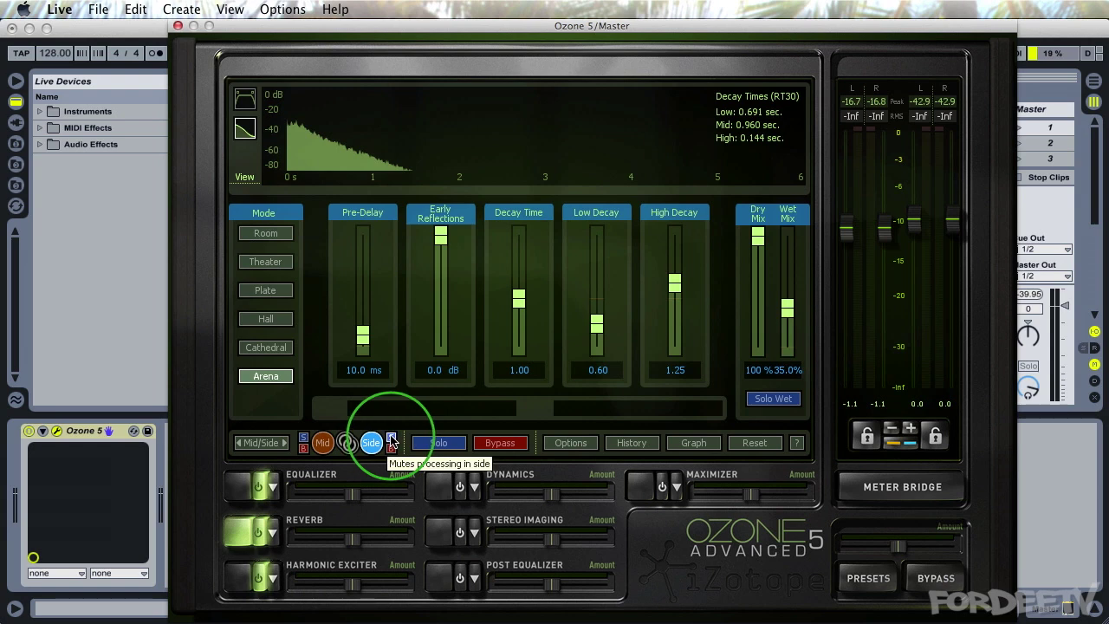
key(space)
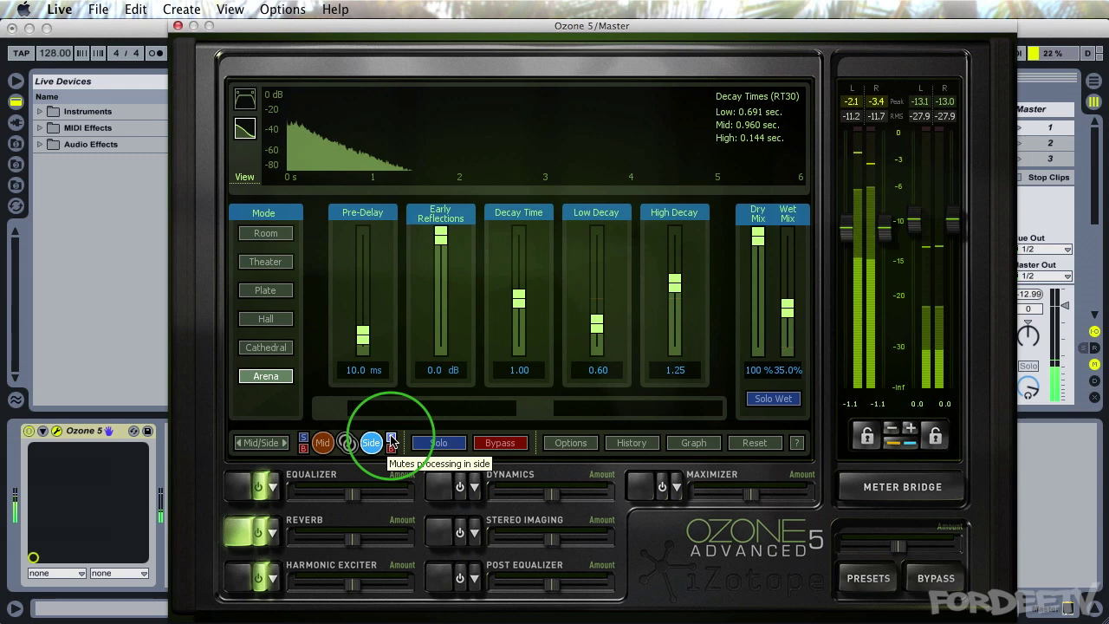
- Re-enable soloing the side channel in mono, audition the soloed Side channel, and release its solo
click(569, 445)
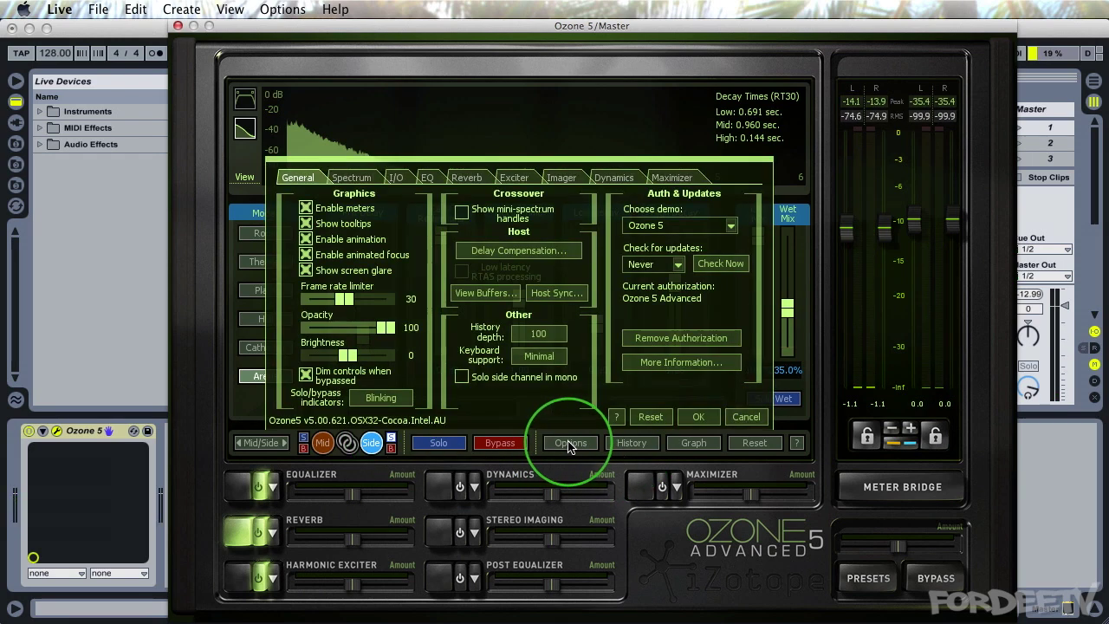
click(461, 377)
click(692, 417)
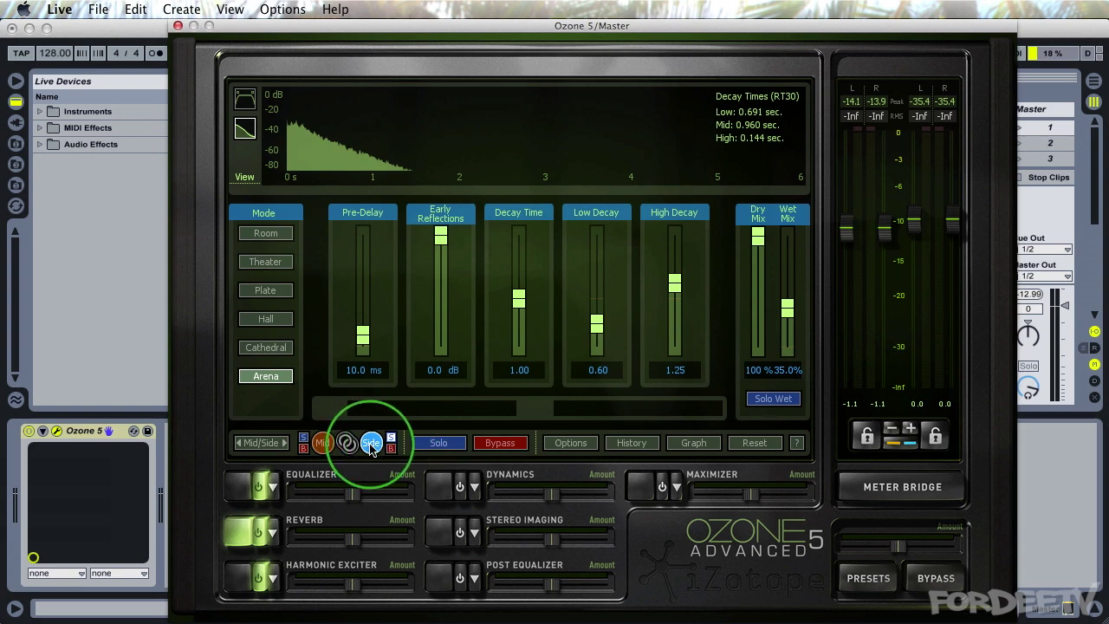
key(space)
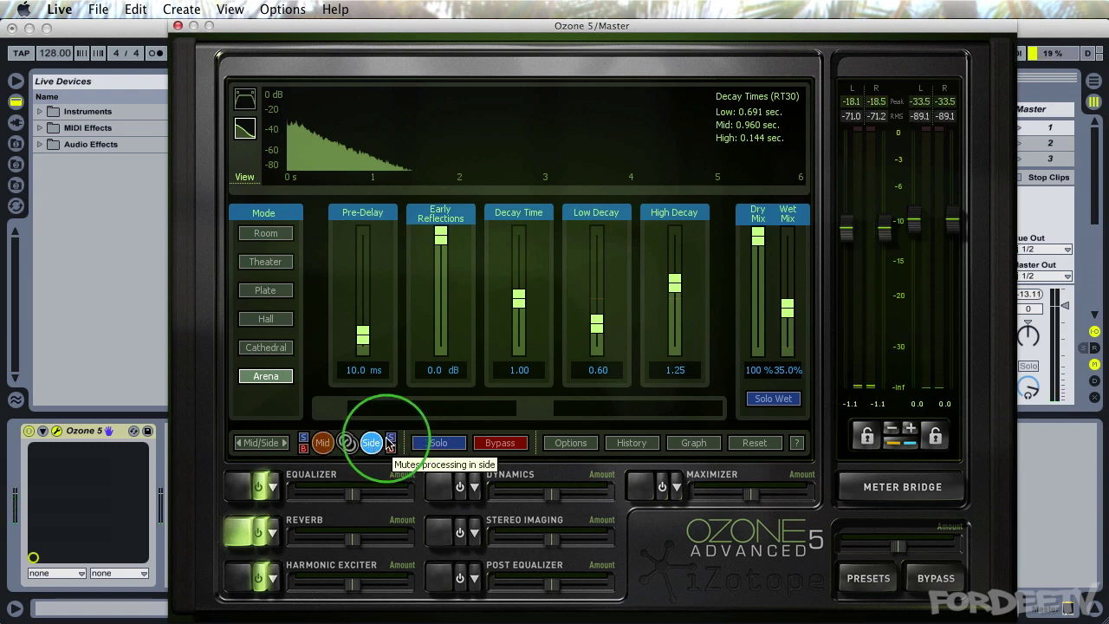
- Enable the Maximizer module alongside the Reverb and start playback of the track
click(259, 534)
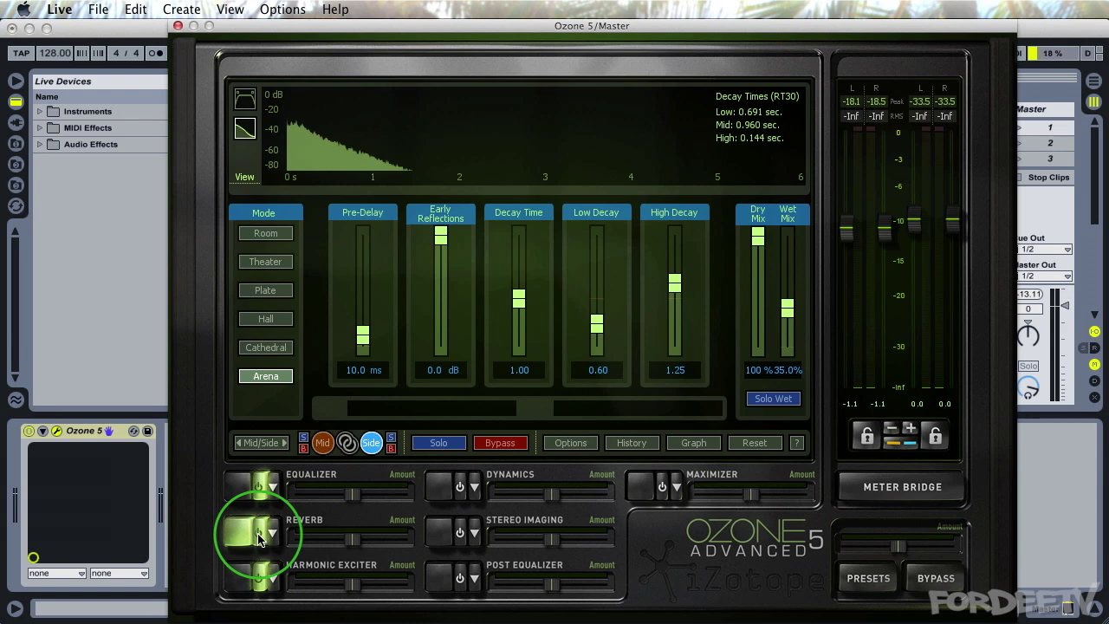
click(662, 486)
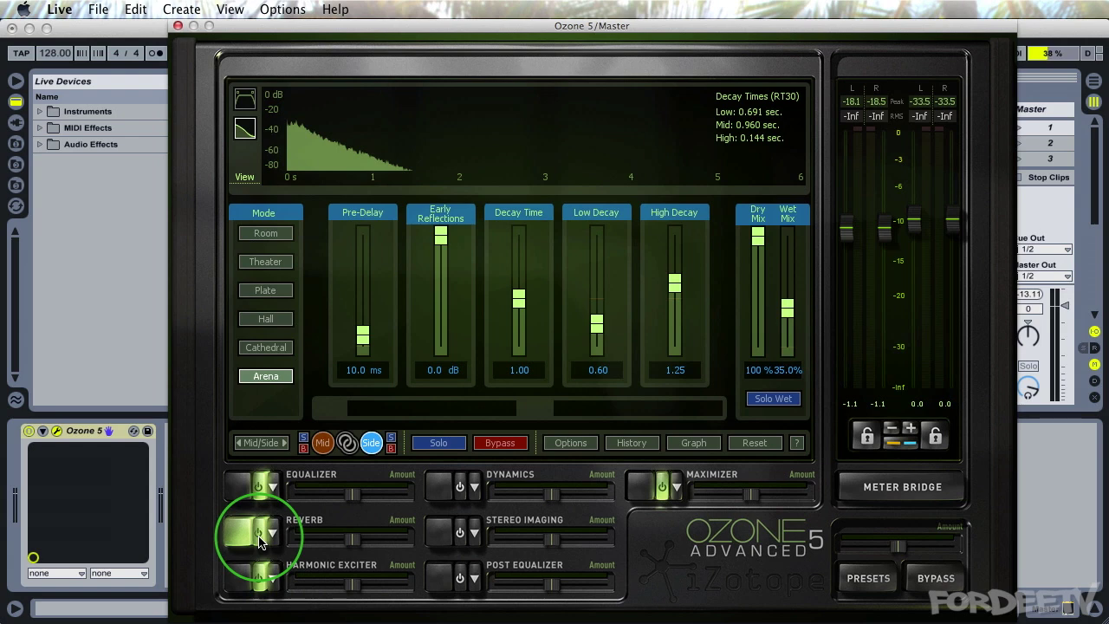
key(space)
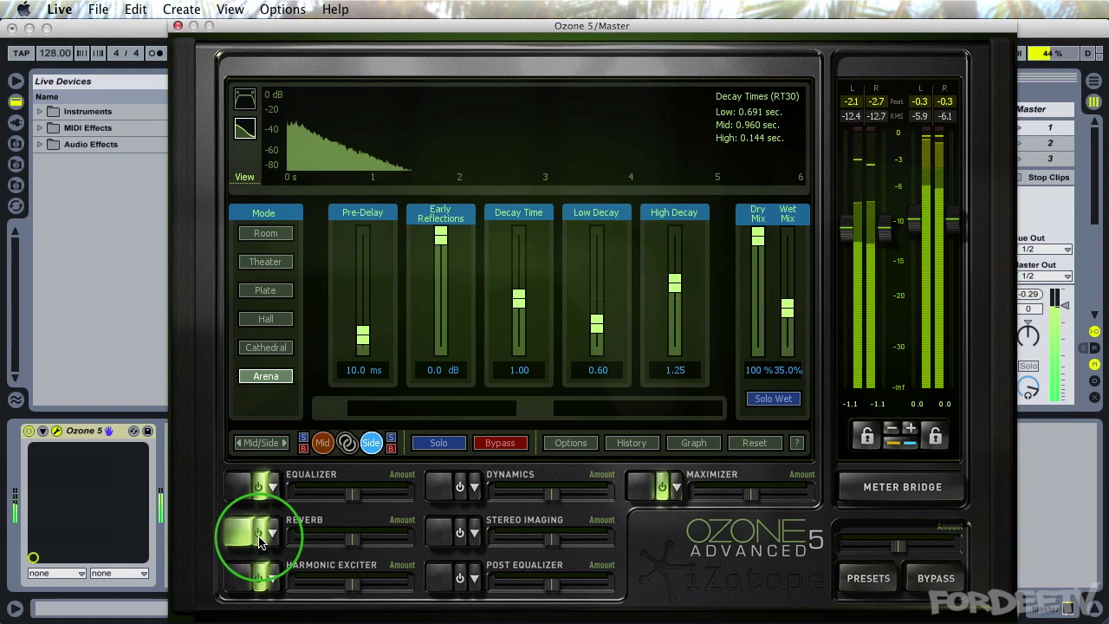
- Compare the playing master with the Reverb module repeatedly bypassed and active, leaving the reverb on
click(259, 537)
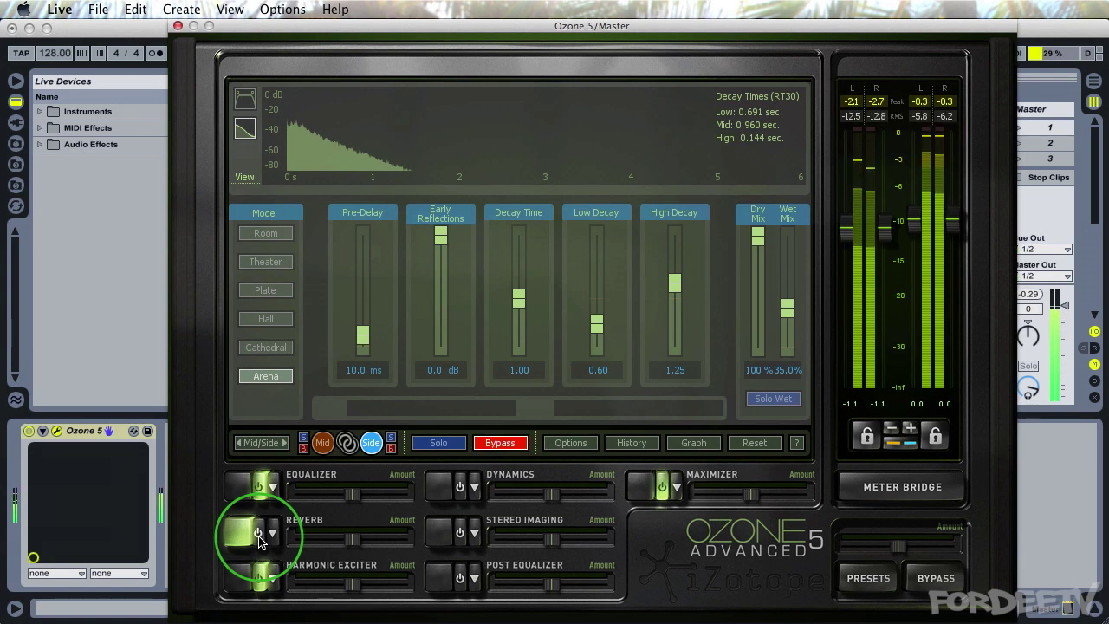
click(259, 537)
click(259, 537)
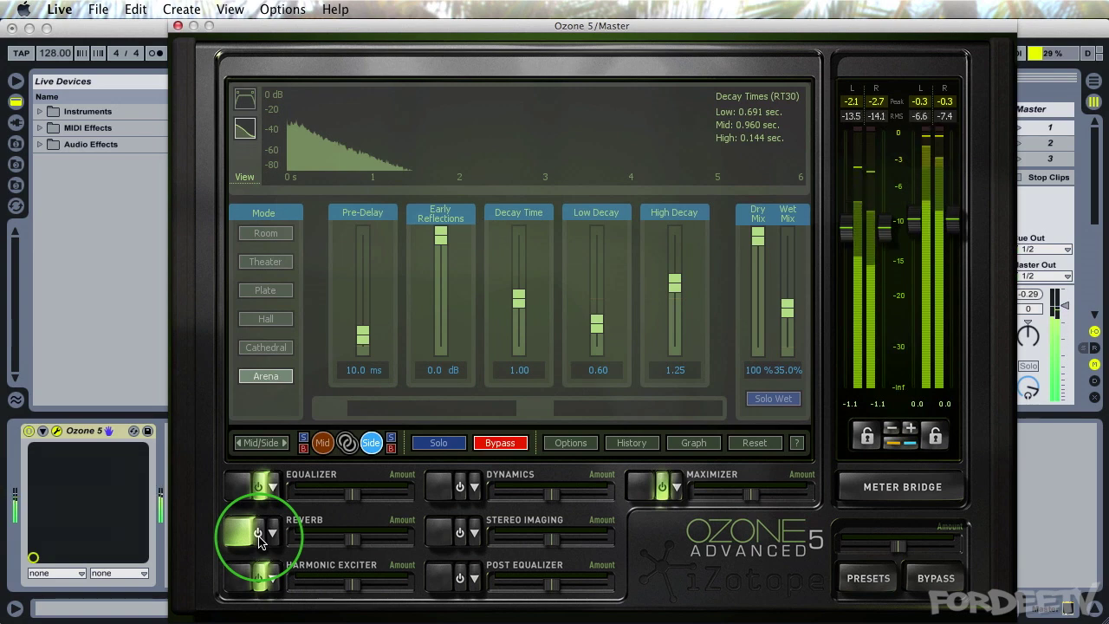
click(259, 537)
click(259, 537)
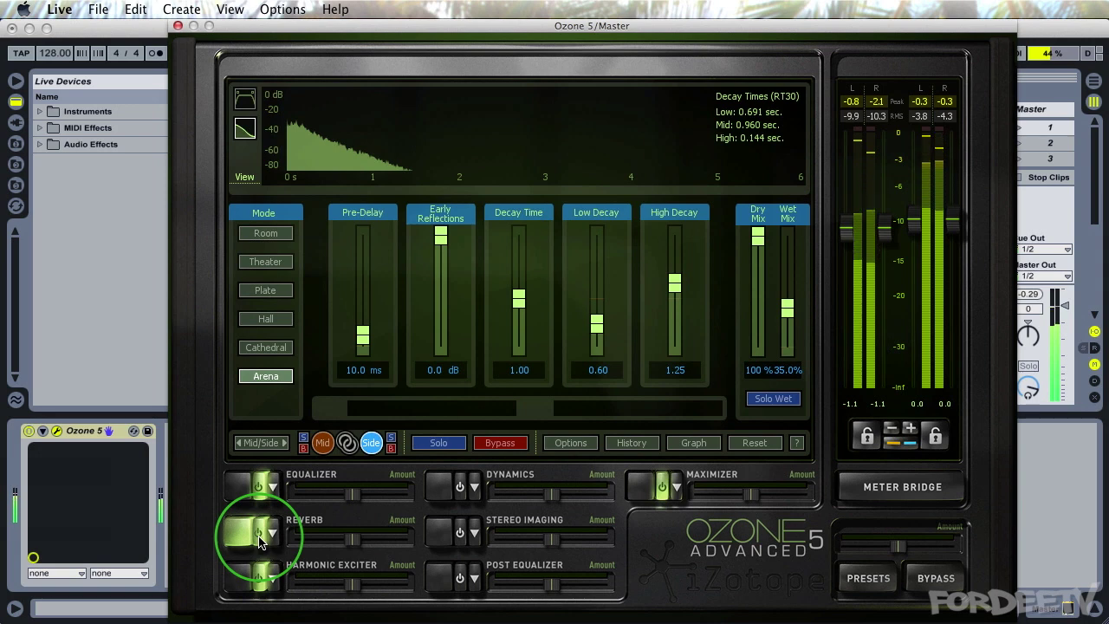